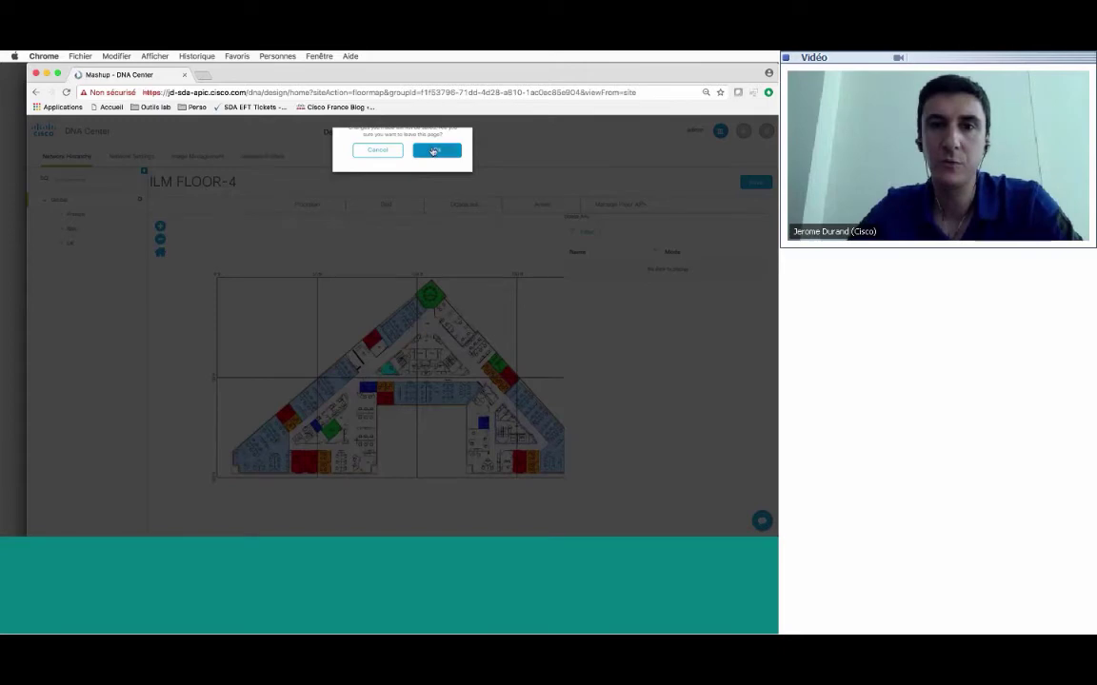
# Leave the floor map and add a building named Bordeaux under the France area with the address Bordeaux, Gironde, France.
pyautogui.click(429, 154)
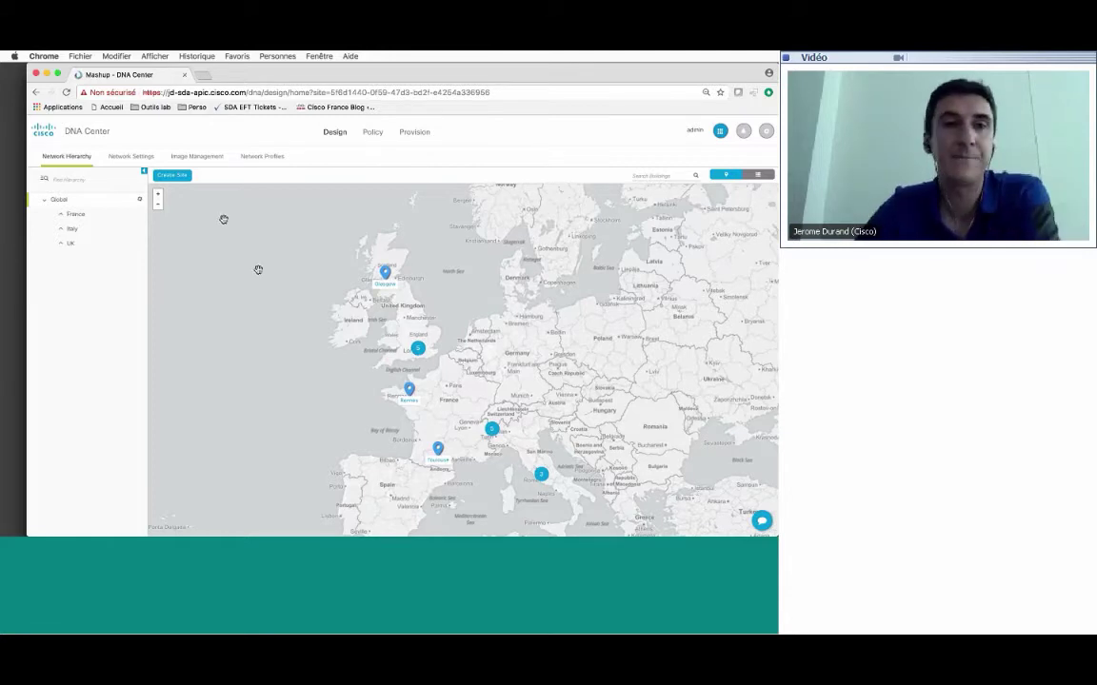
pyautogui.scroll(2, 446, 420)
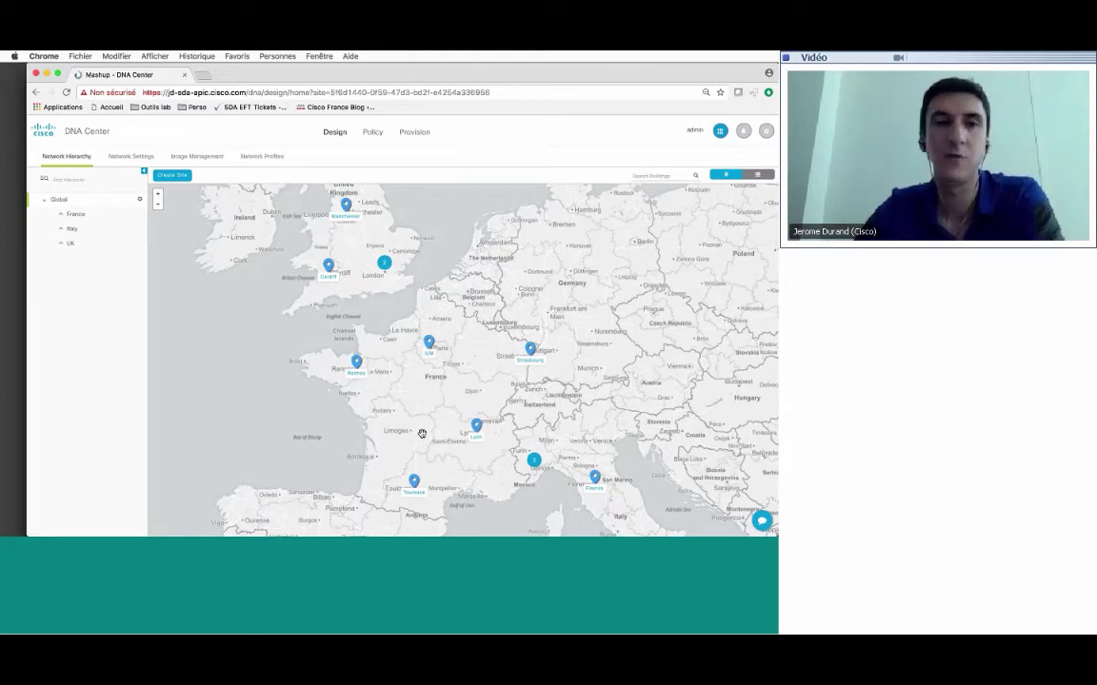
pyautogui.click(95, 215)
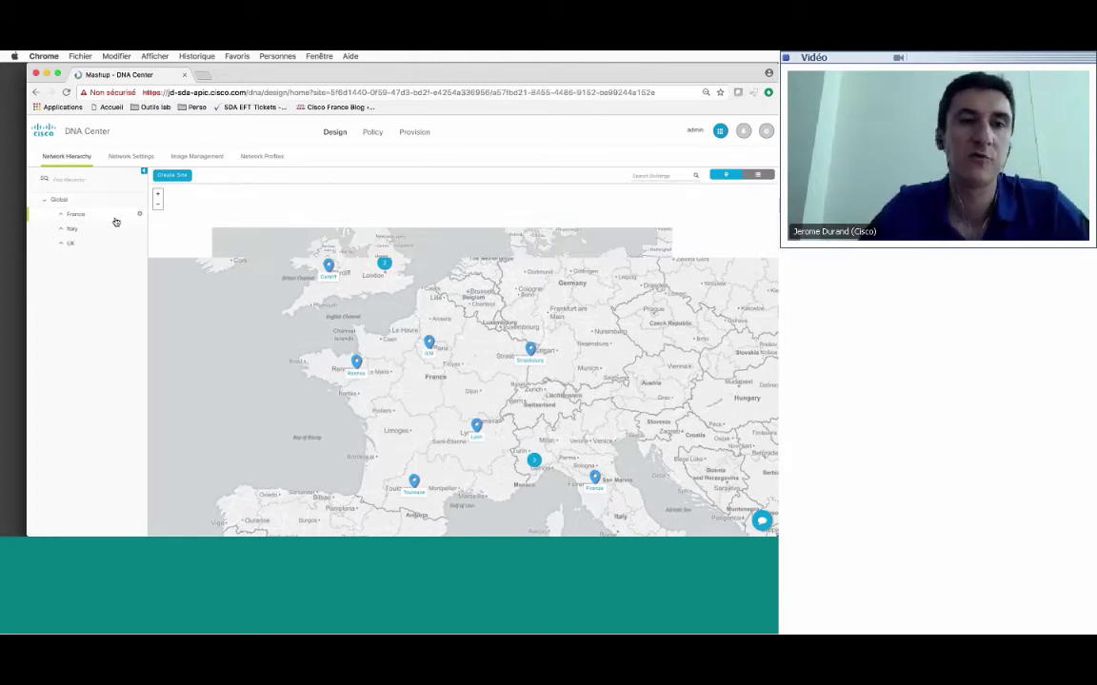
pyautogui.click(139, 214)
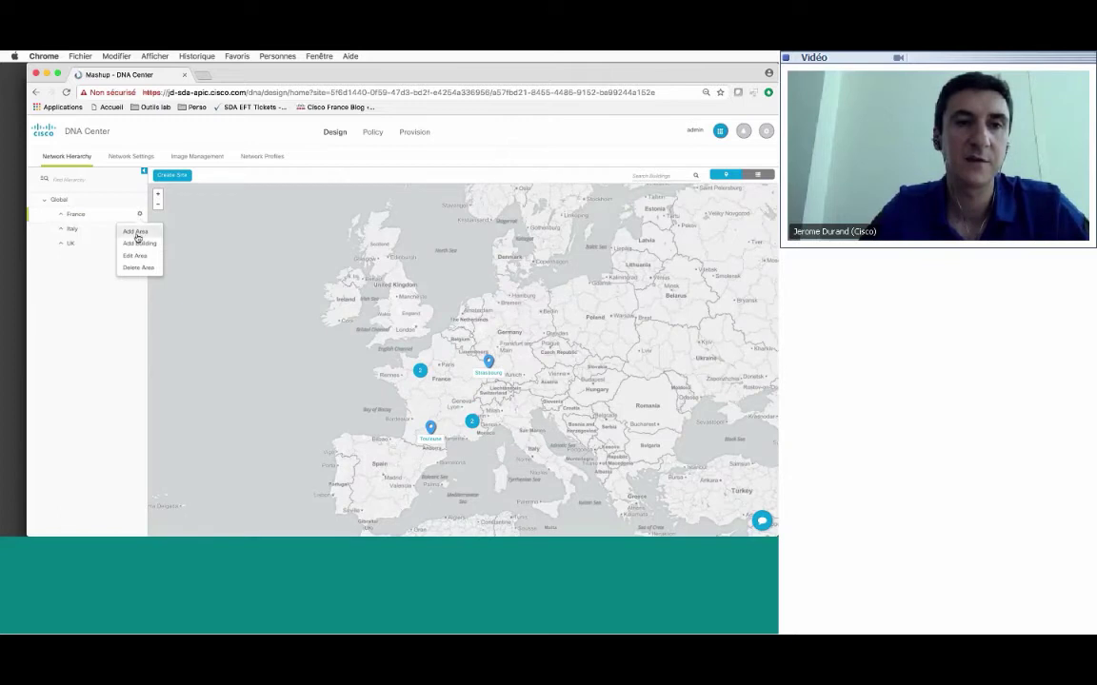
pyautogui.click(139, 243)
pyautogui.click(191, 266)
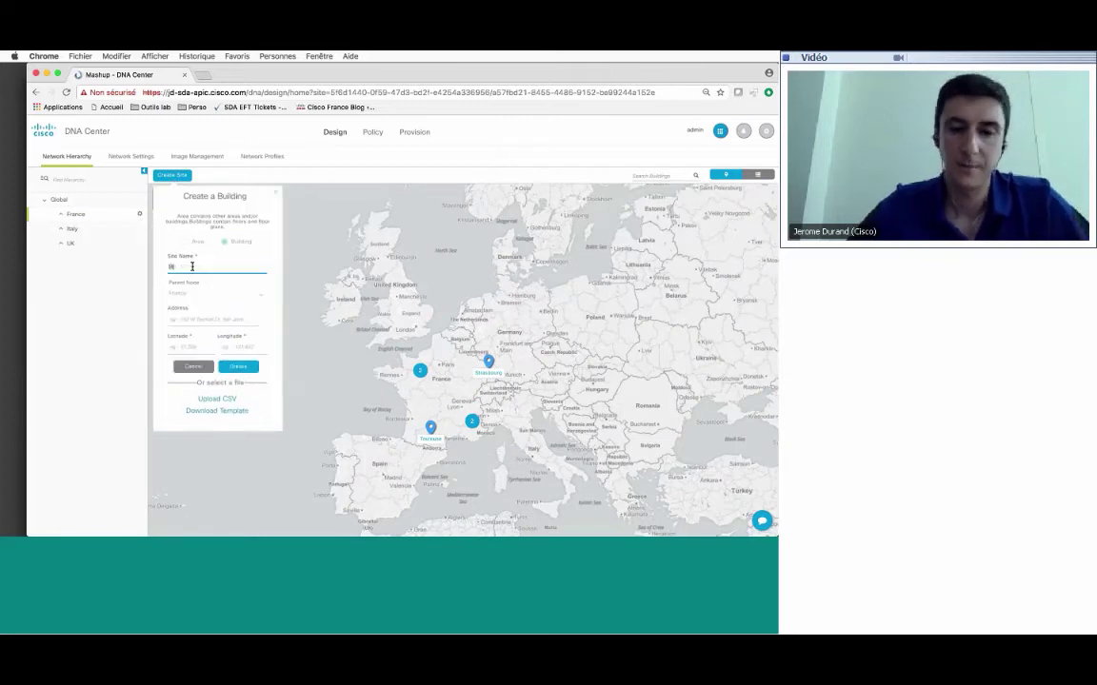
pyautogui.write('Bordeau')
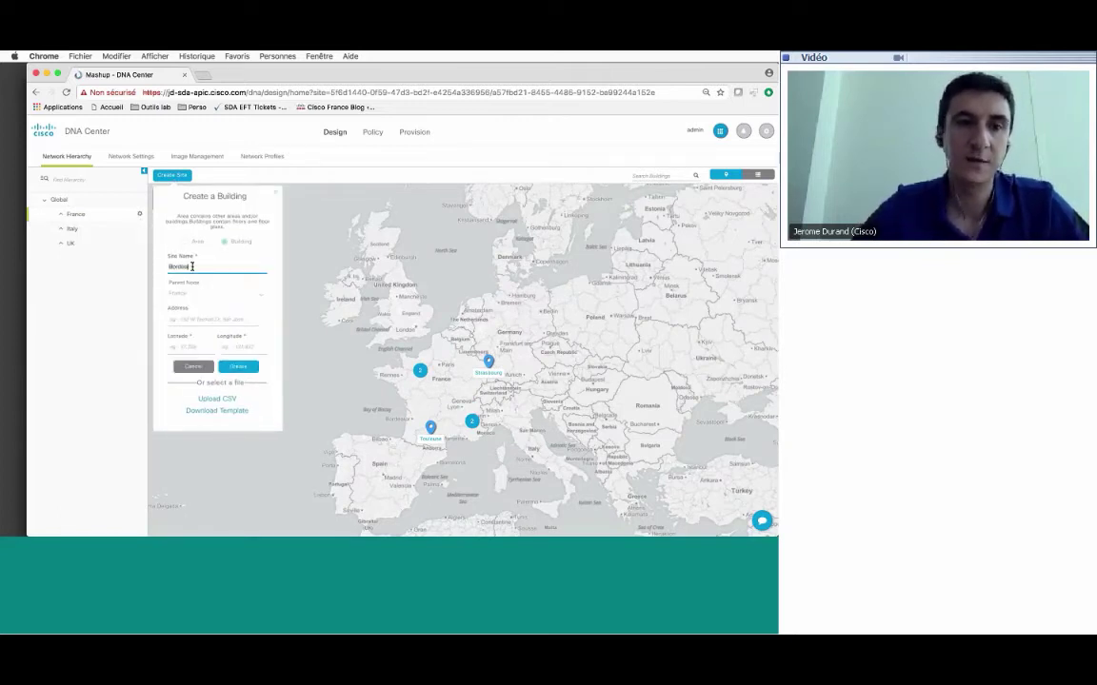
pyautogui.write('x')
pyautogui.press('Tab')
pyautogui.write('Bordeaux, Giron')
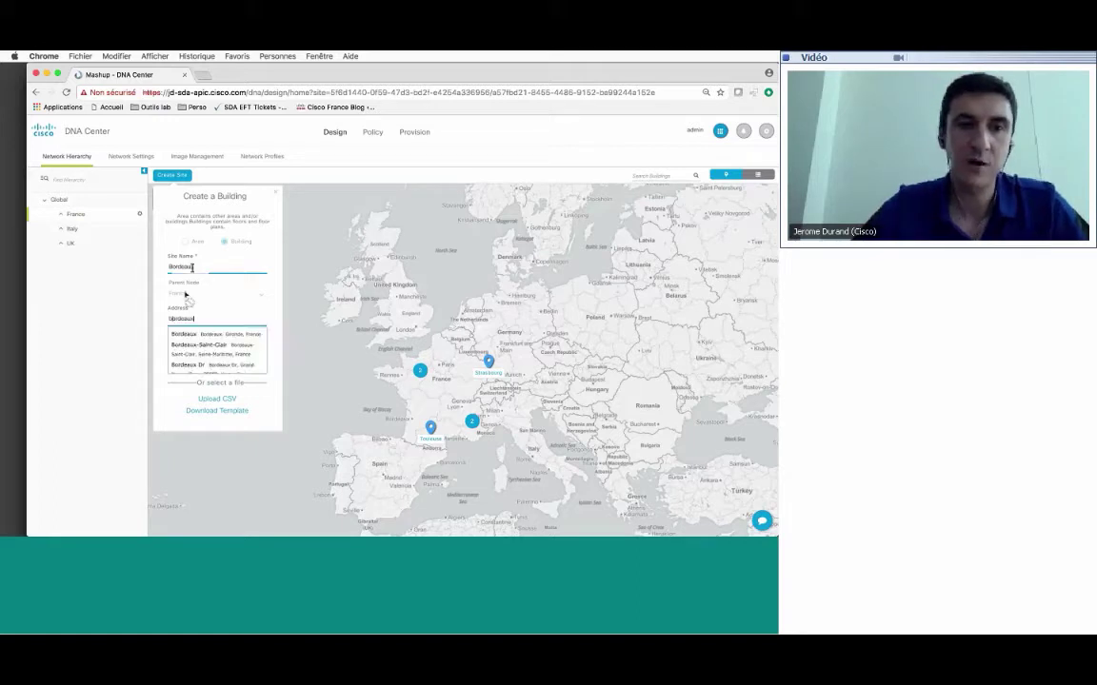
pyautogui.click(189, 335)
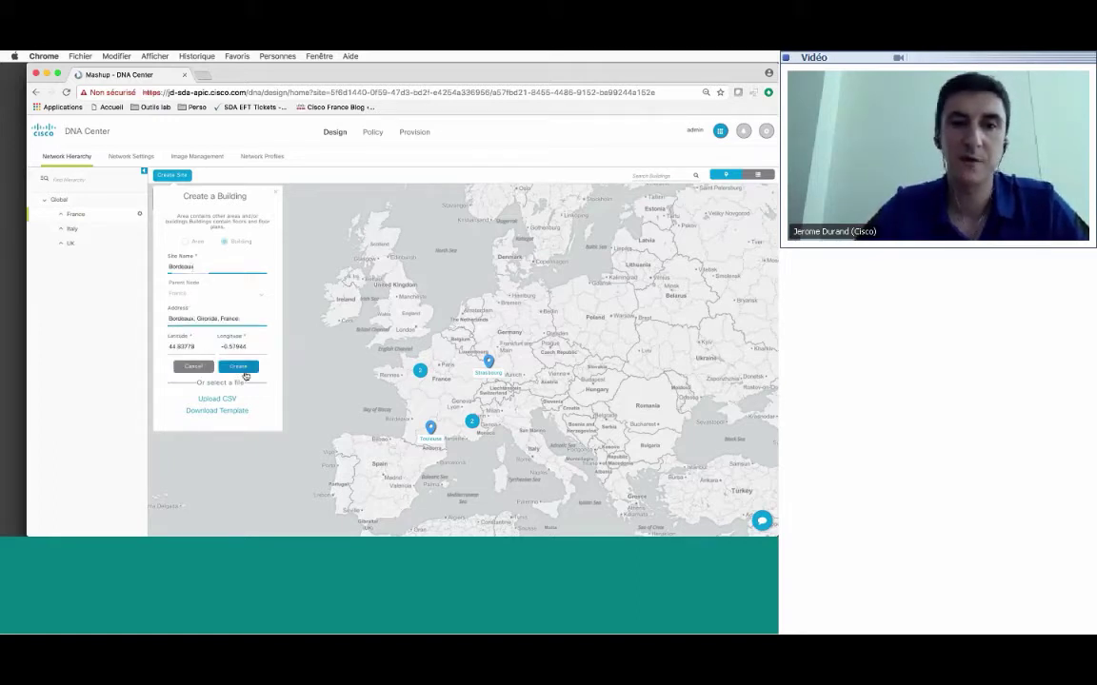
pyautogui.click(245, 371)
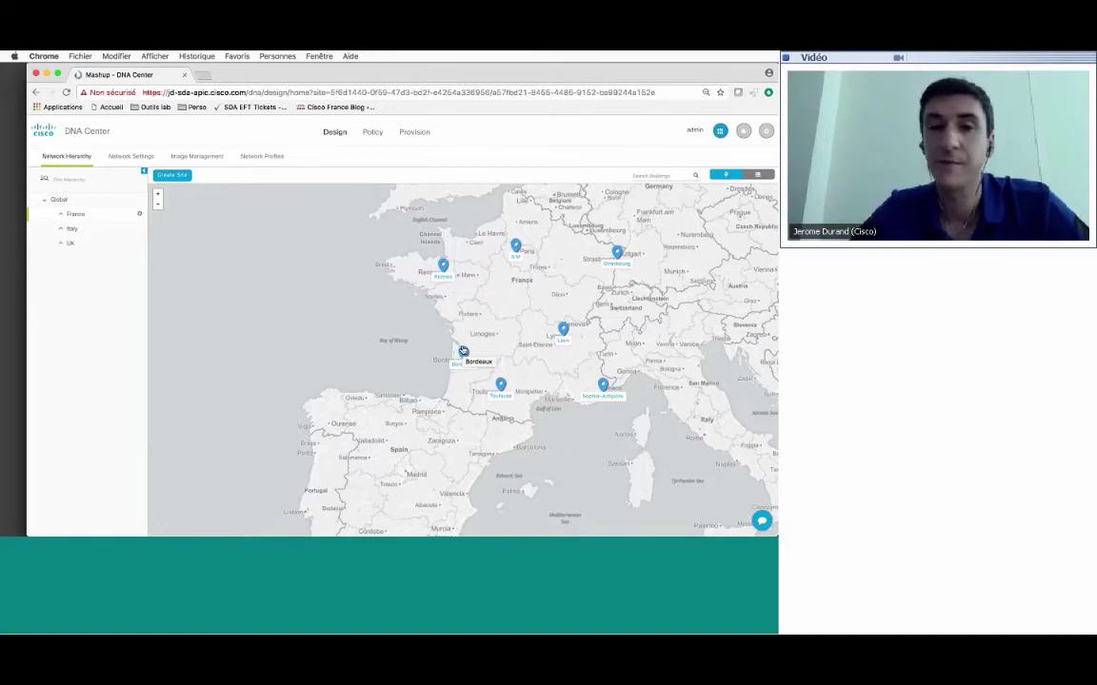
# Review the network server settings, the server types available to add, and the IP address pools for Global and France.
pyautogui.click(128, 158)
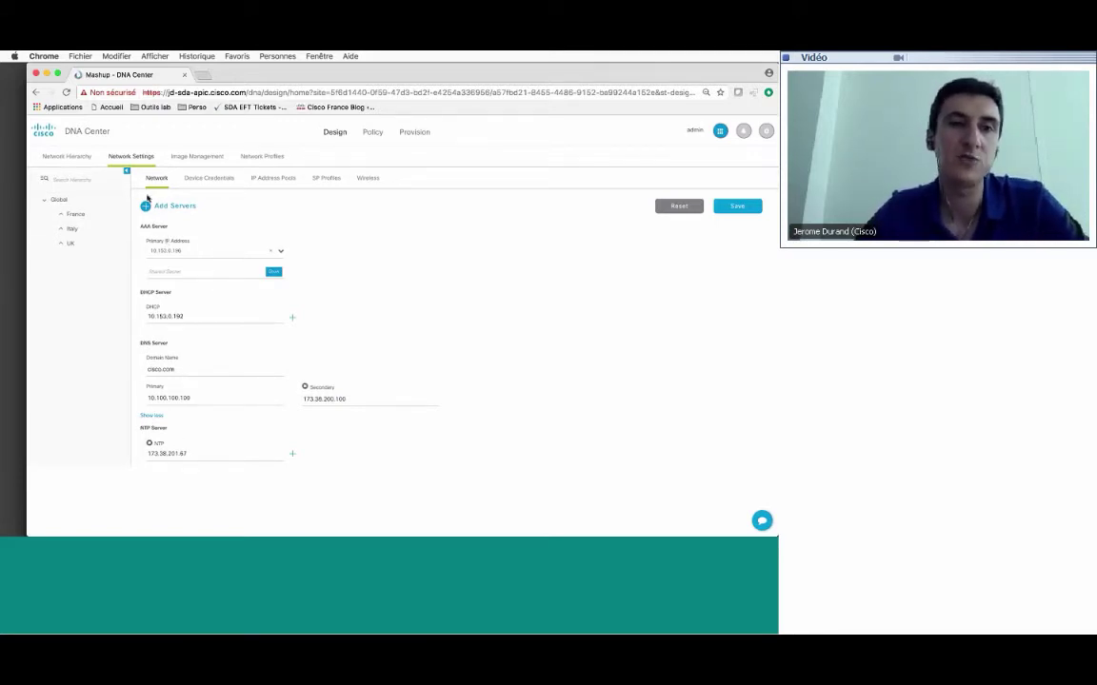
pyautogui.click(147, 207)
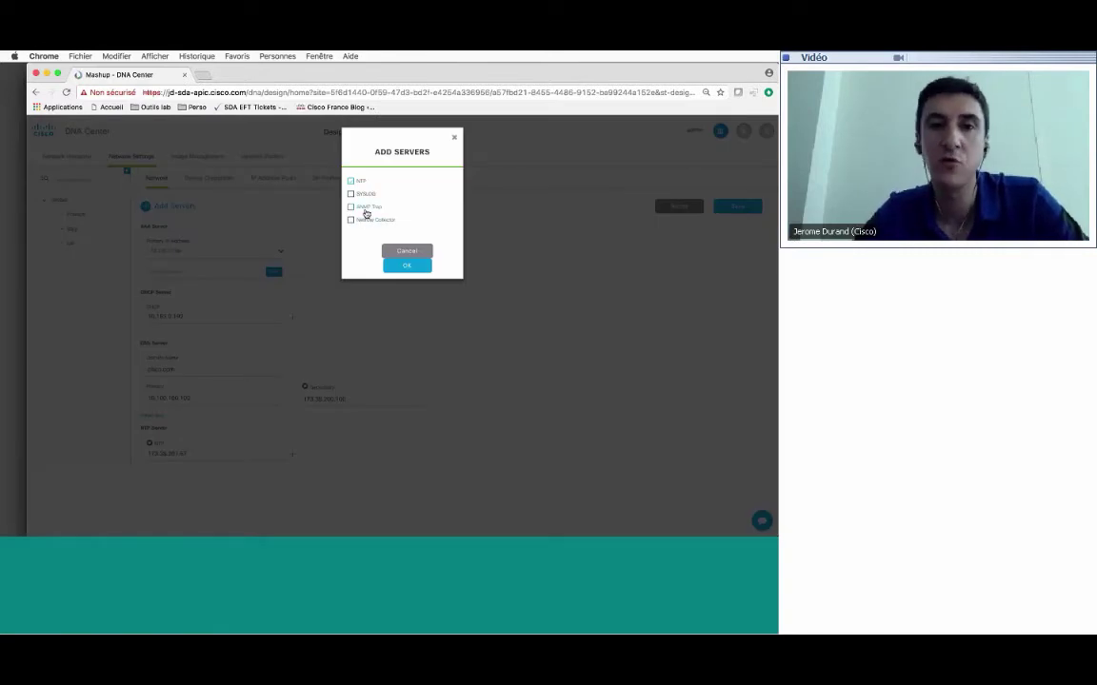
pyautogui.click(407, 251)
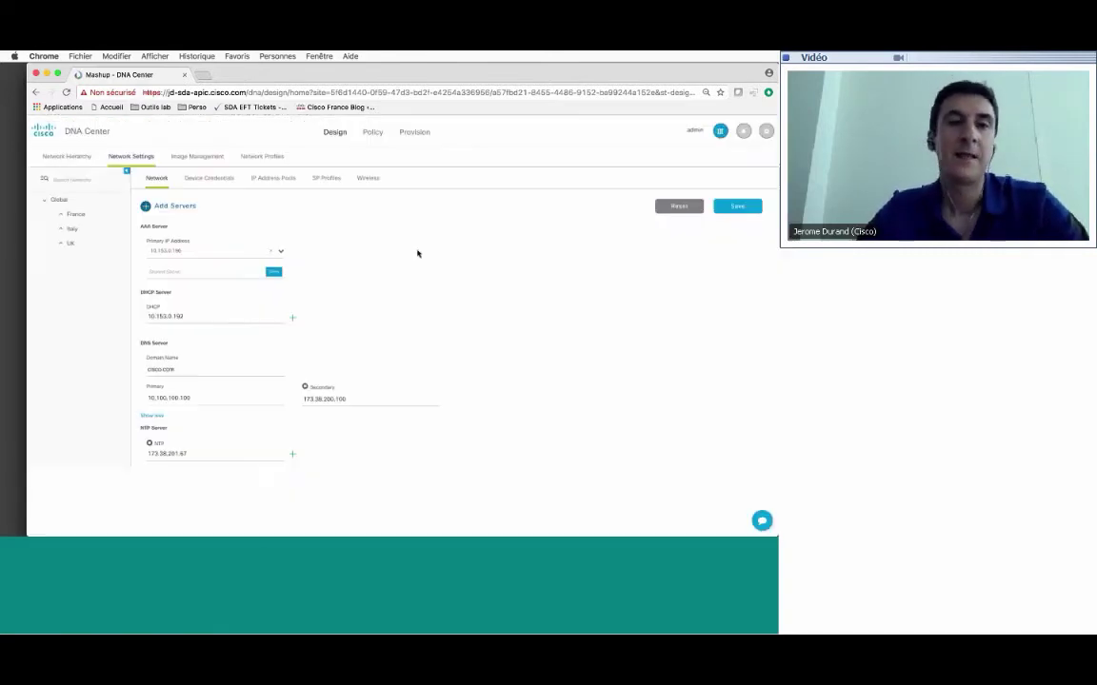
pyautogui.click(75, 214)
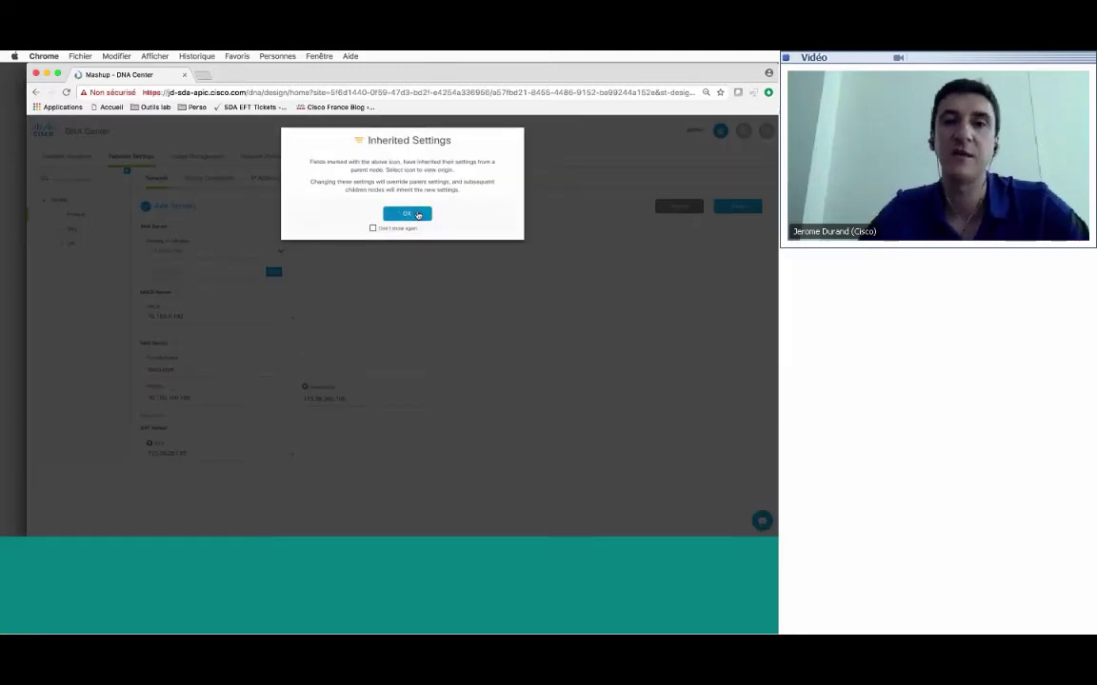
pyautogui.click(417, 215)
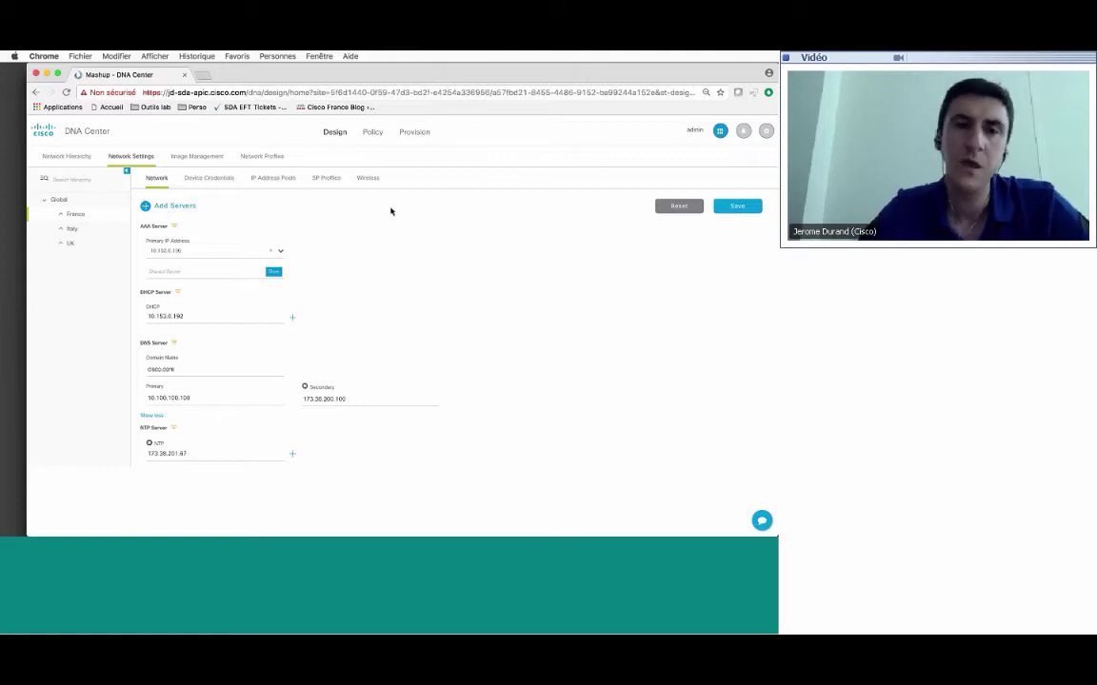
pyautogui.click(277, 180)
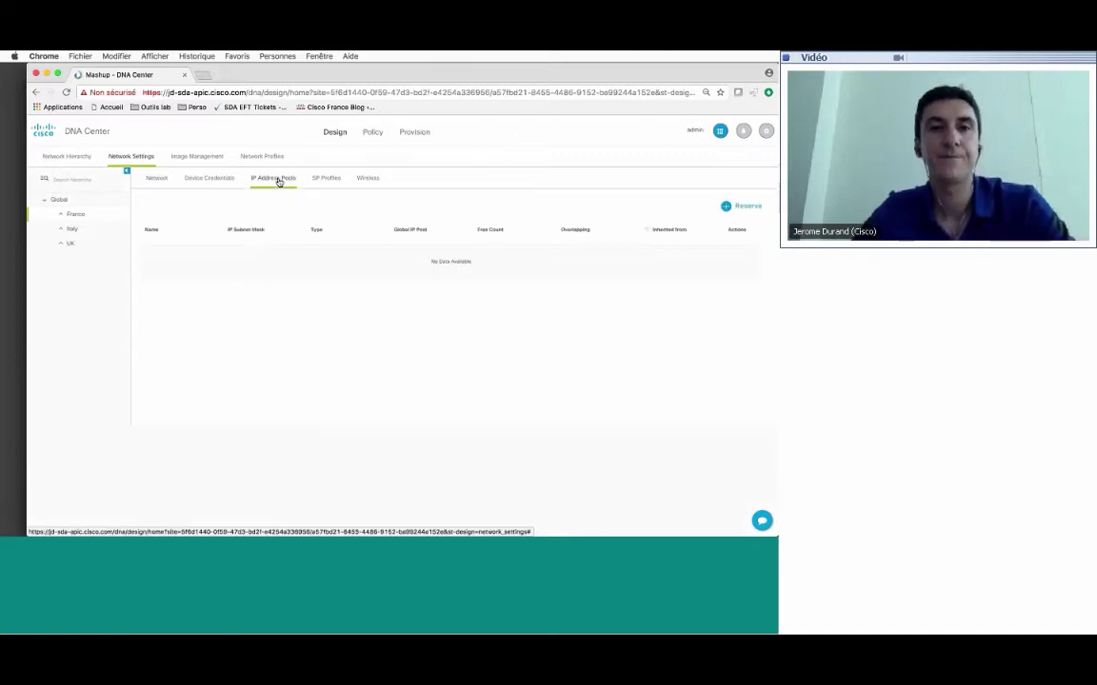
pyautogui.click(67, 201)
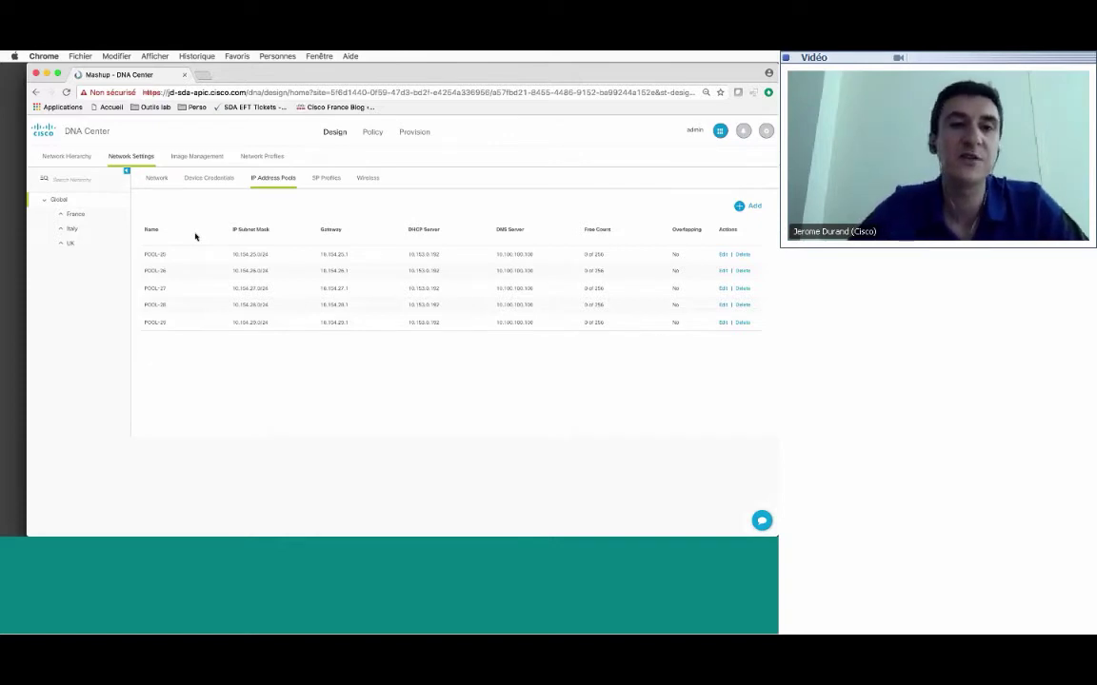
pyautogui.click(741, 208)
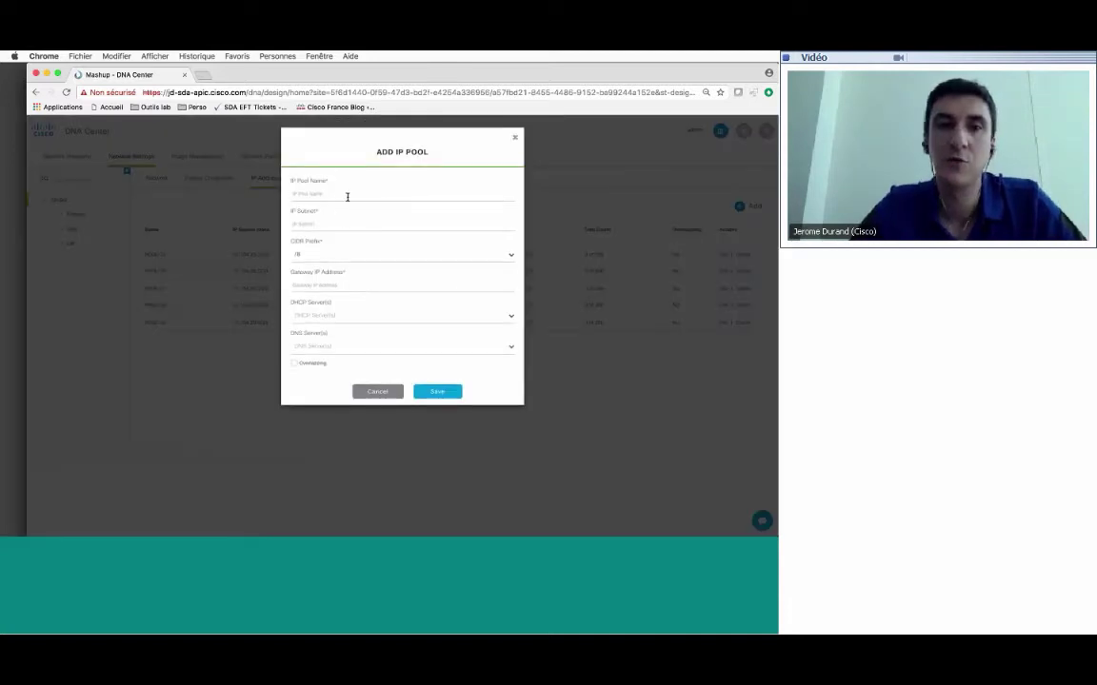
pyautogui.click(349, 196)
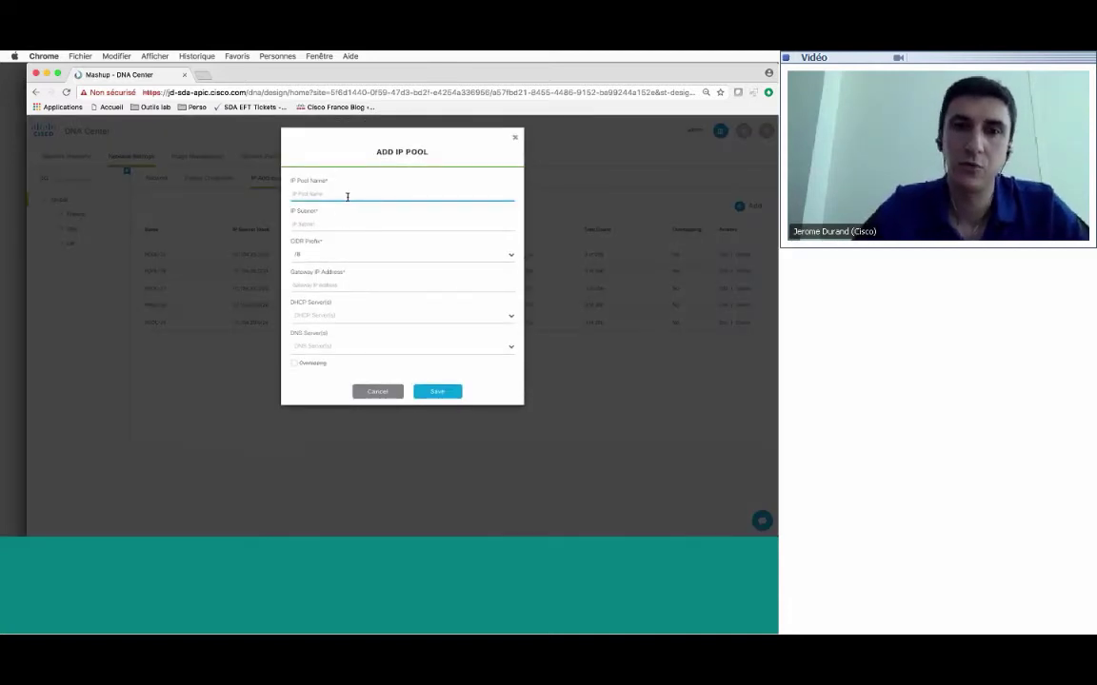
pyautogui.write('POOL-')
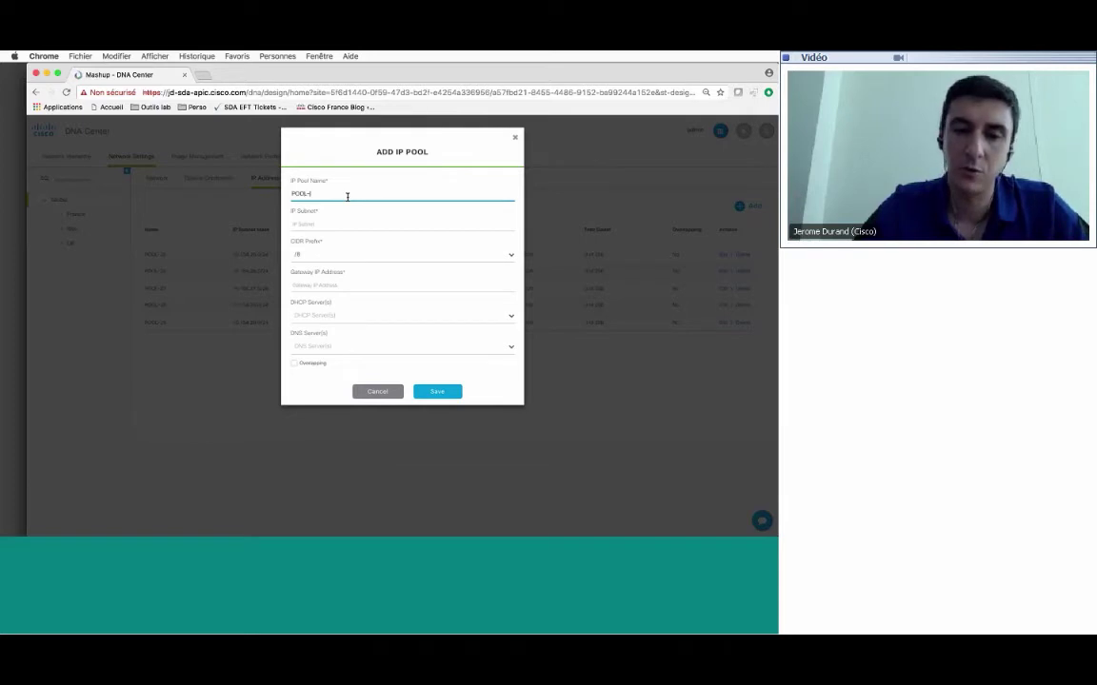
pyautogui.write('40')
pyautogui.press('Tab')
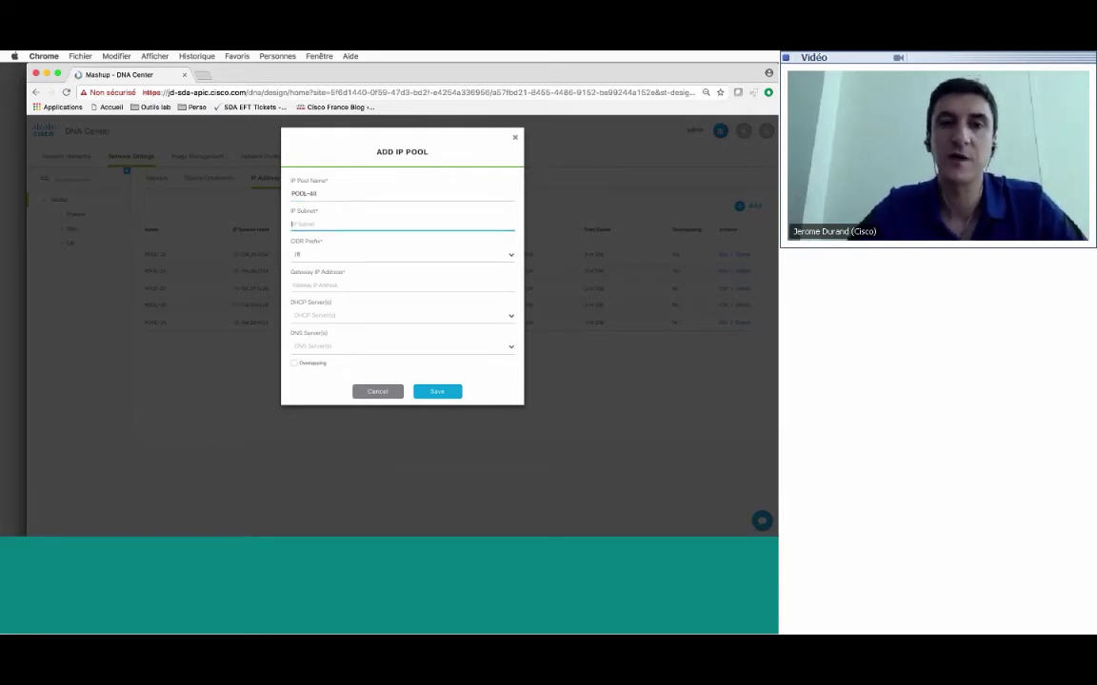
pyautogui.click(315, 316)
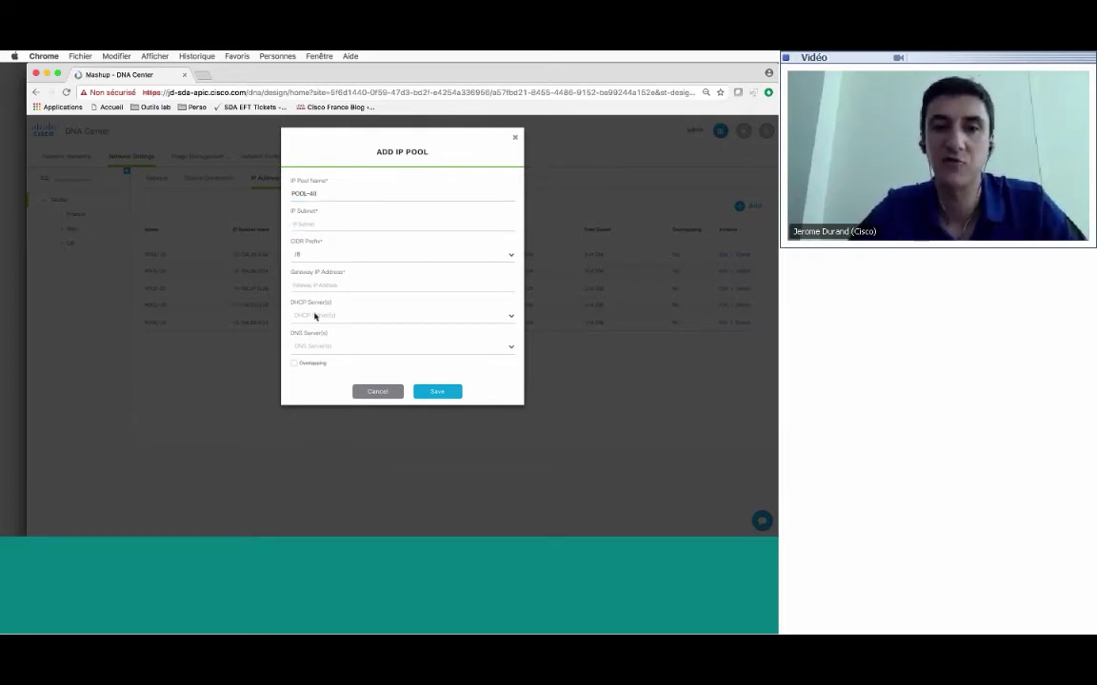
pyautogui.click(319, 330)
pyautogui.click(330, 346)
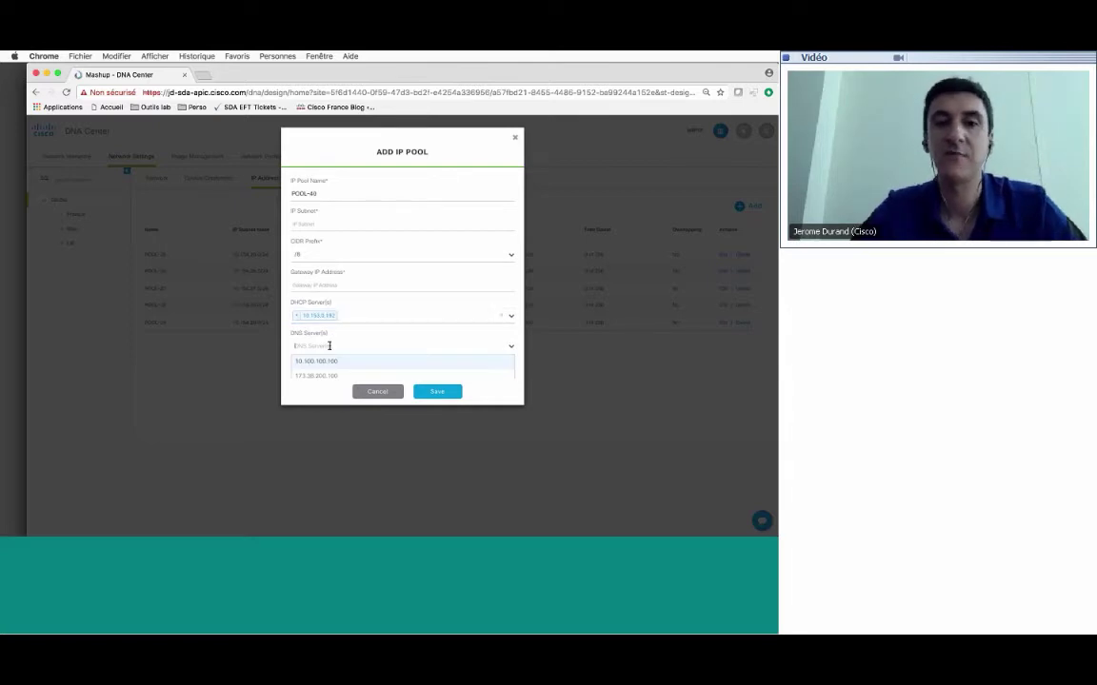
pyautogui.click(381, 392)
pyautogui.click(382, 391)
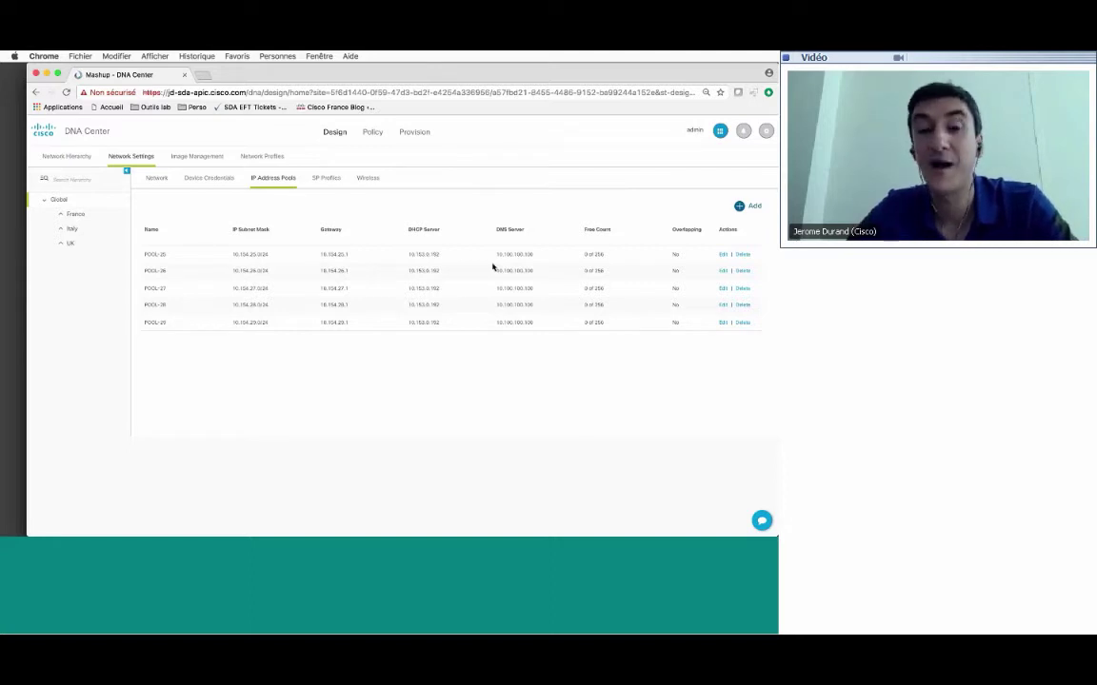
# Review the System 360 overview in the system settings and the list of network profiles in the design area.
pyautogui.click(765, 130)
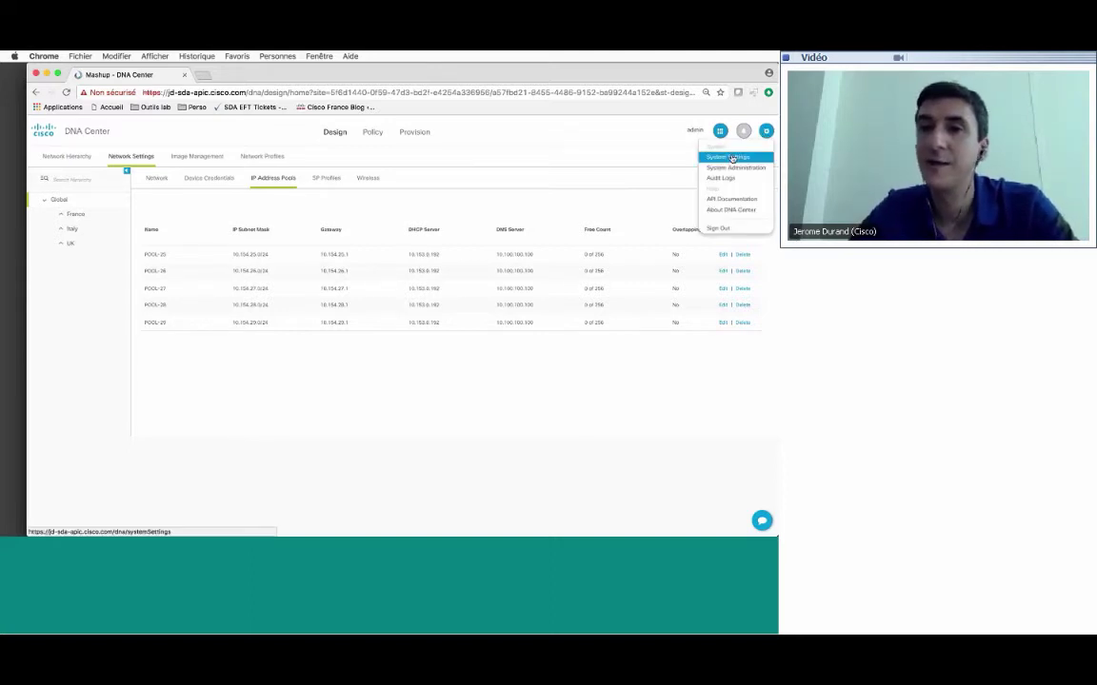
pyautogui.click(732, 157)
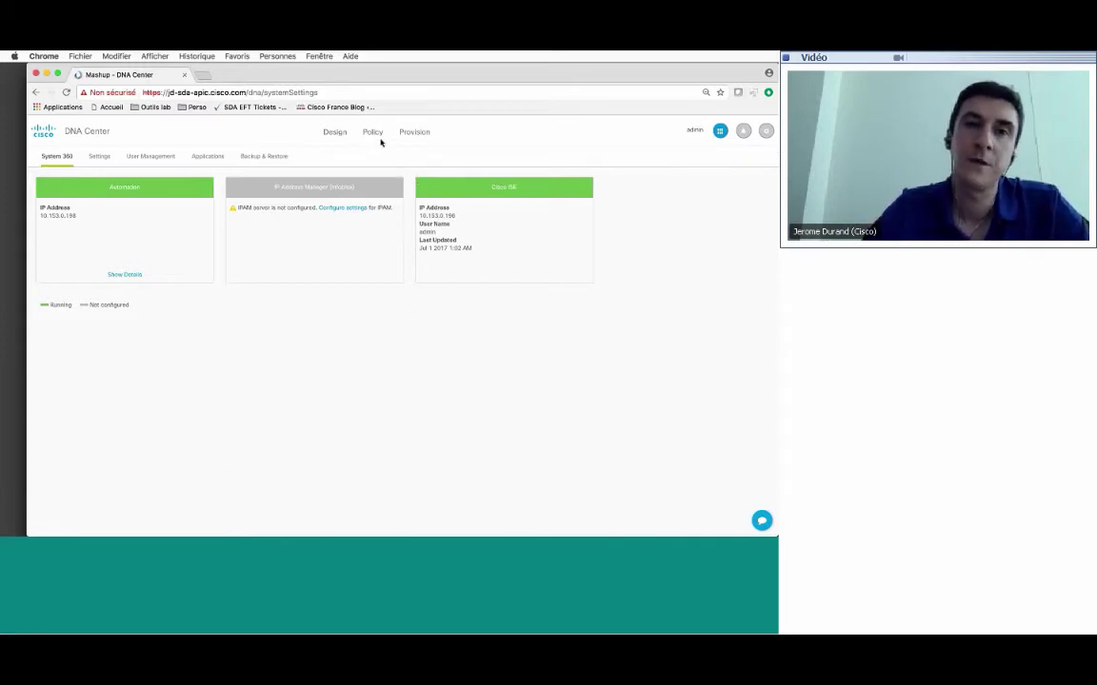
pyautogui.click(333, 133)
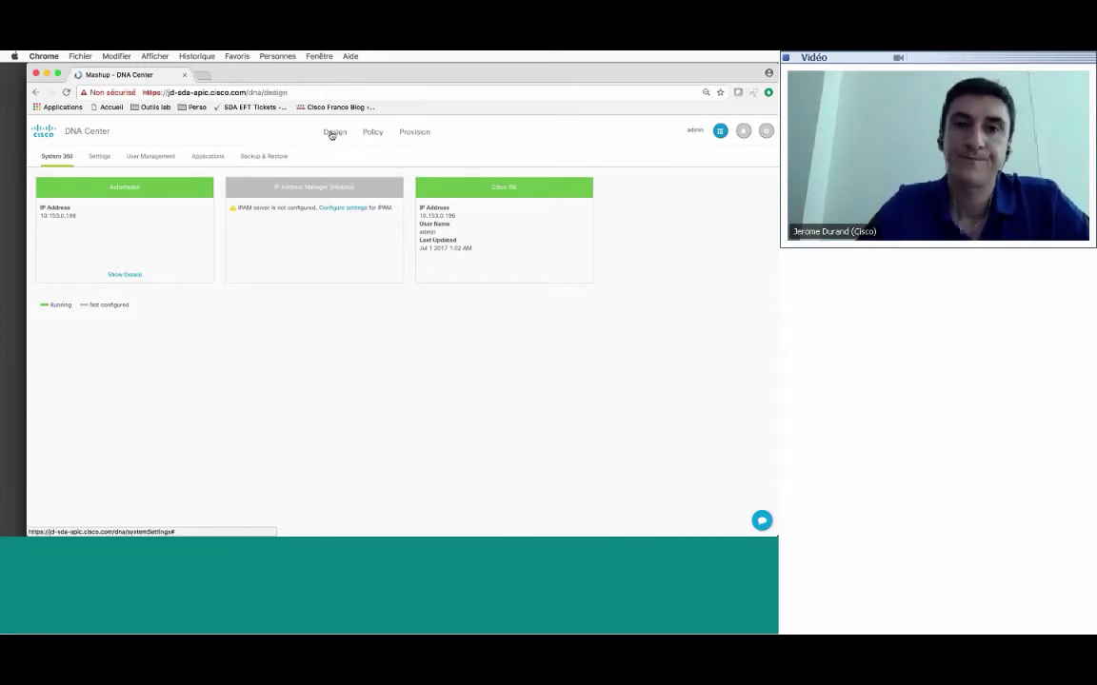
pyautogui.click(268, 158)
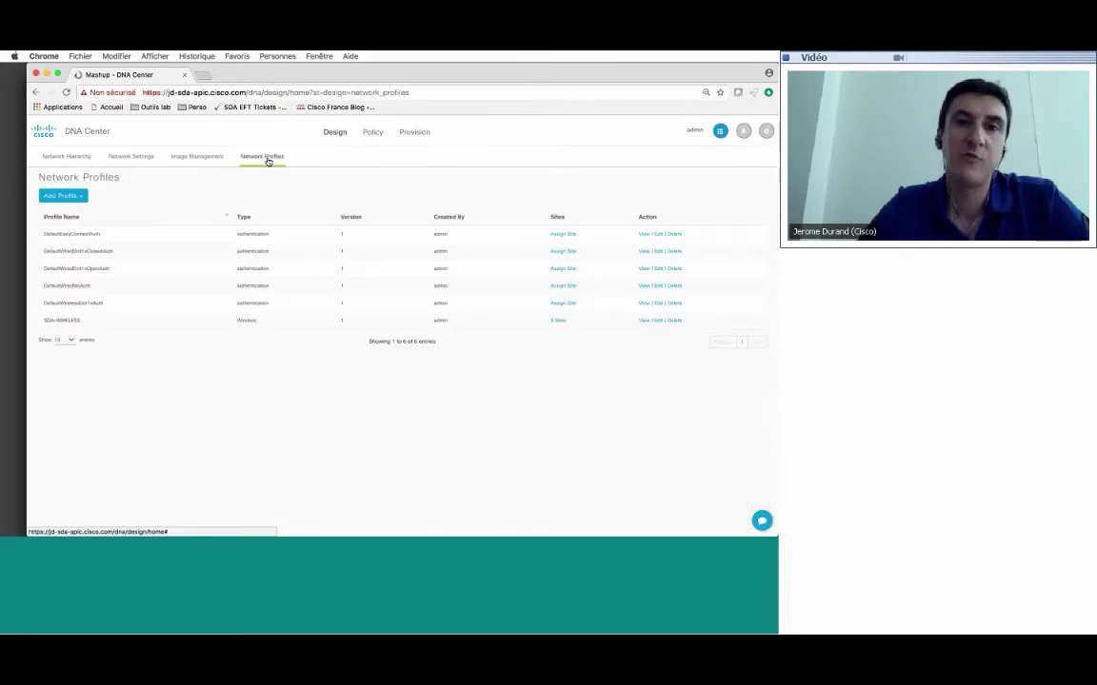
# Examine the enterprise and guest wireless networks, wireless interfaces and radio frequency profiles, and open the policy dashboard.
pyautogui.click(133, 156)
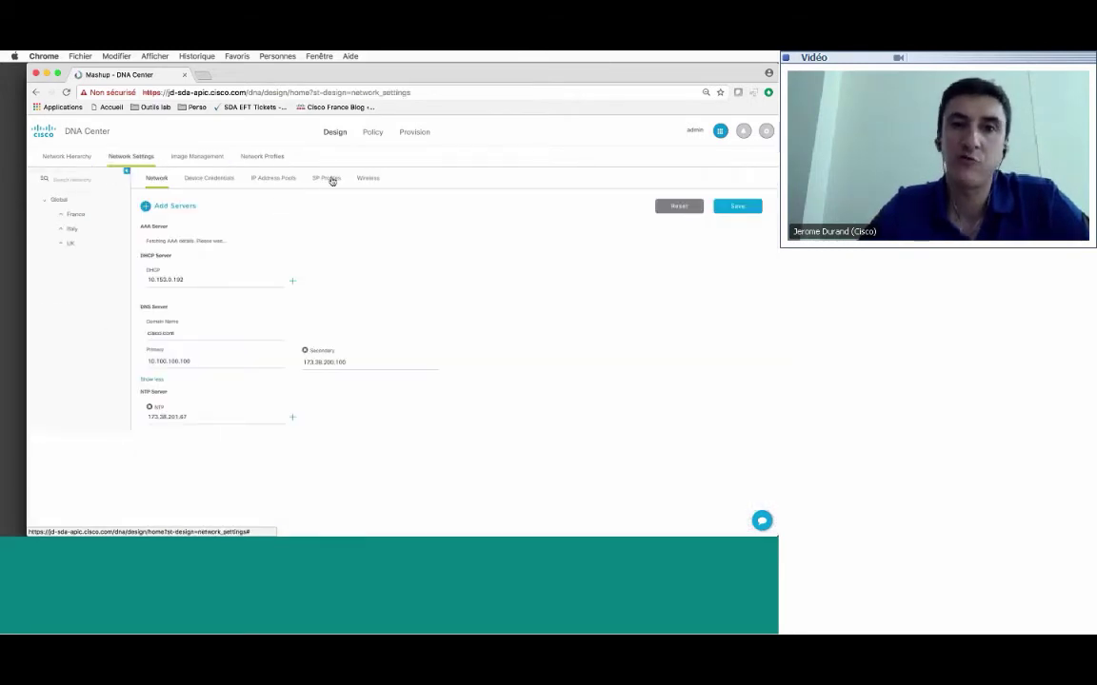
pyautogui.click(367, 179)
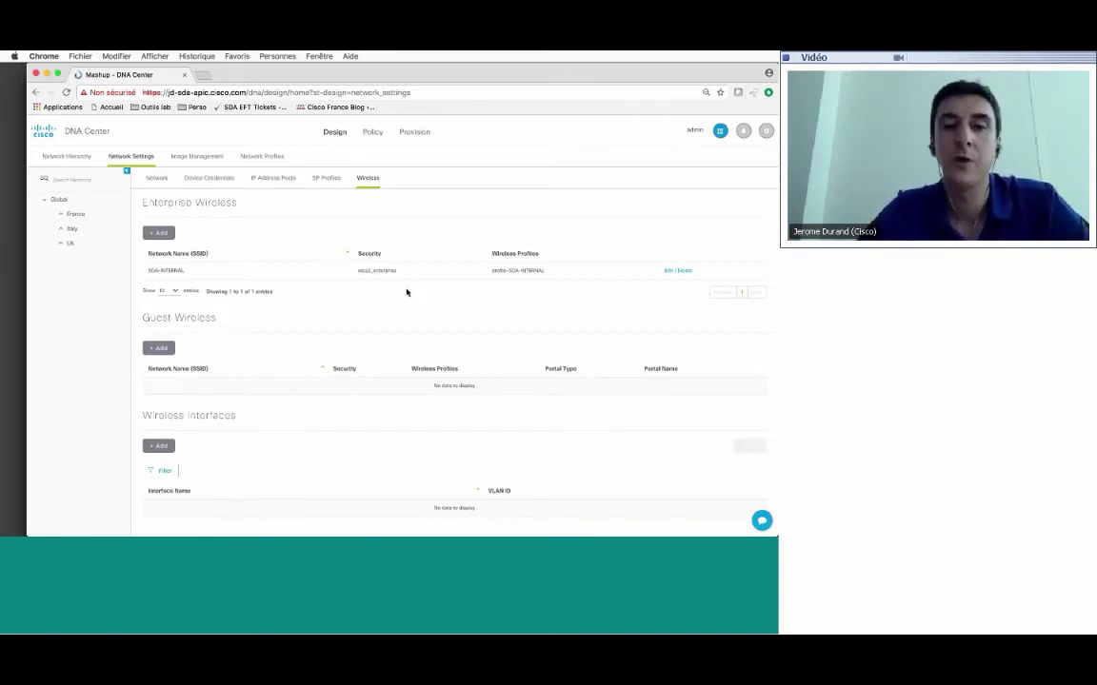
pyautogui.scroll(-5, 407, 292)
pyautogui.scroll(1, 406, 292)
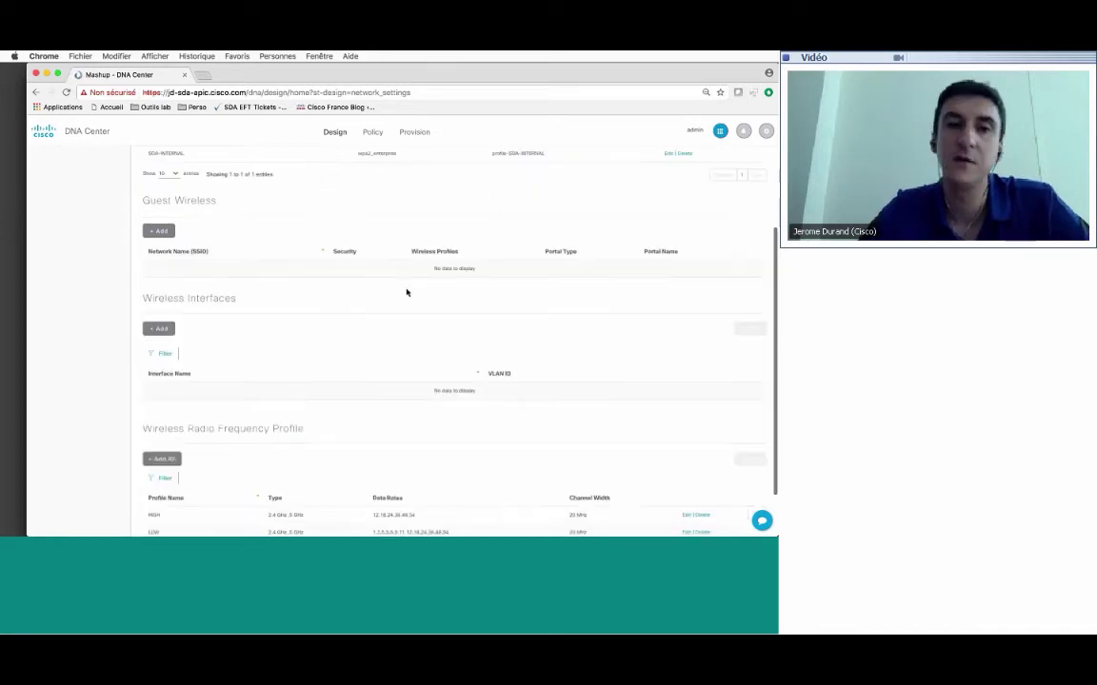
pyautogui.scroll(1, 406, 292)
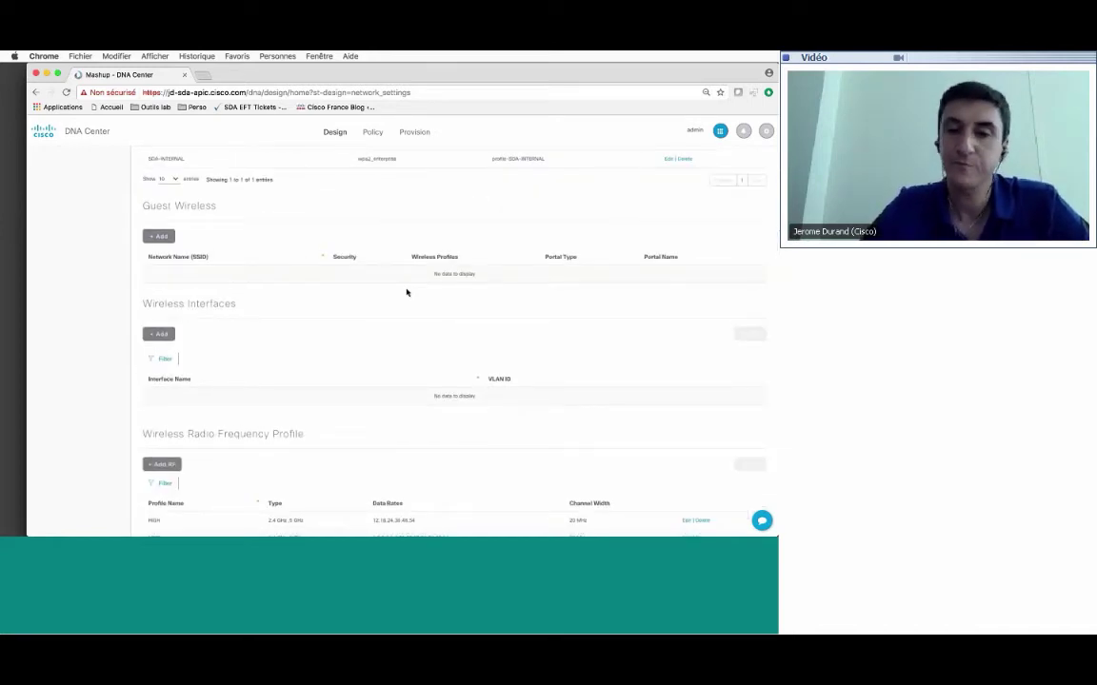
pyautogui.scroll(-2, 406, 292)
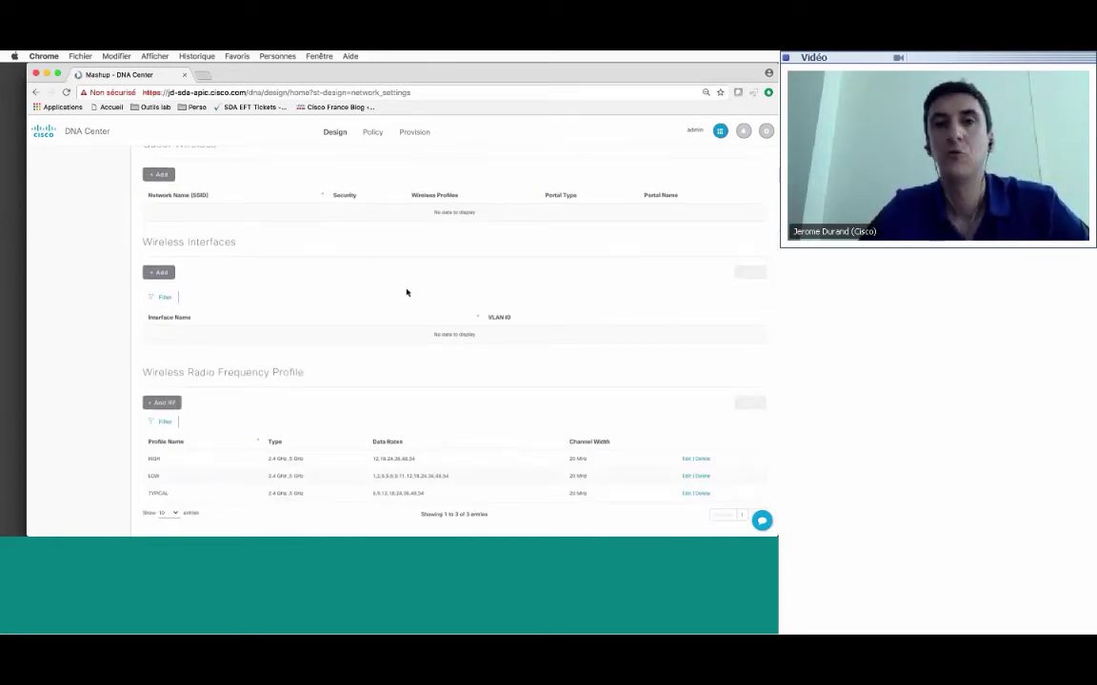
pyautogui.scroll(3, 407, 292)
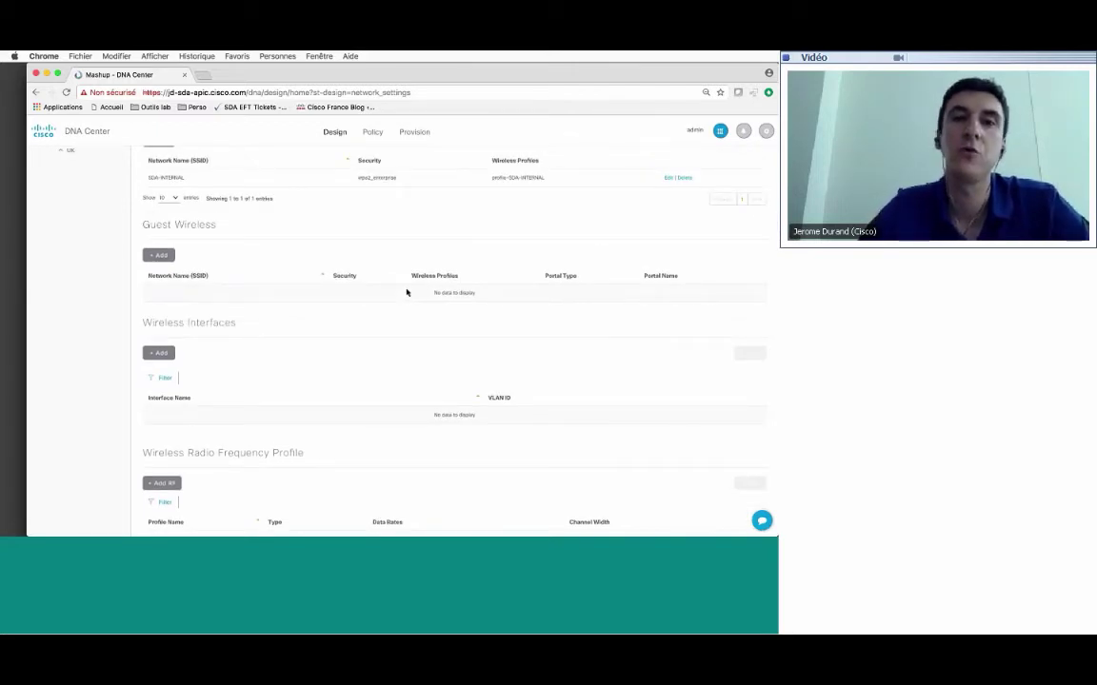
pyautogui.scroll(4, 407, 292)
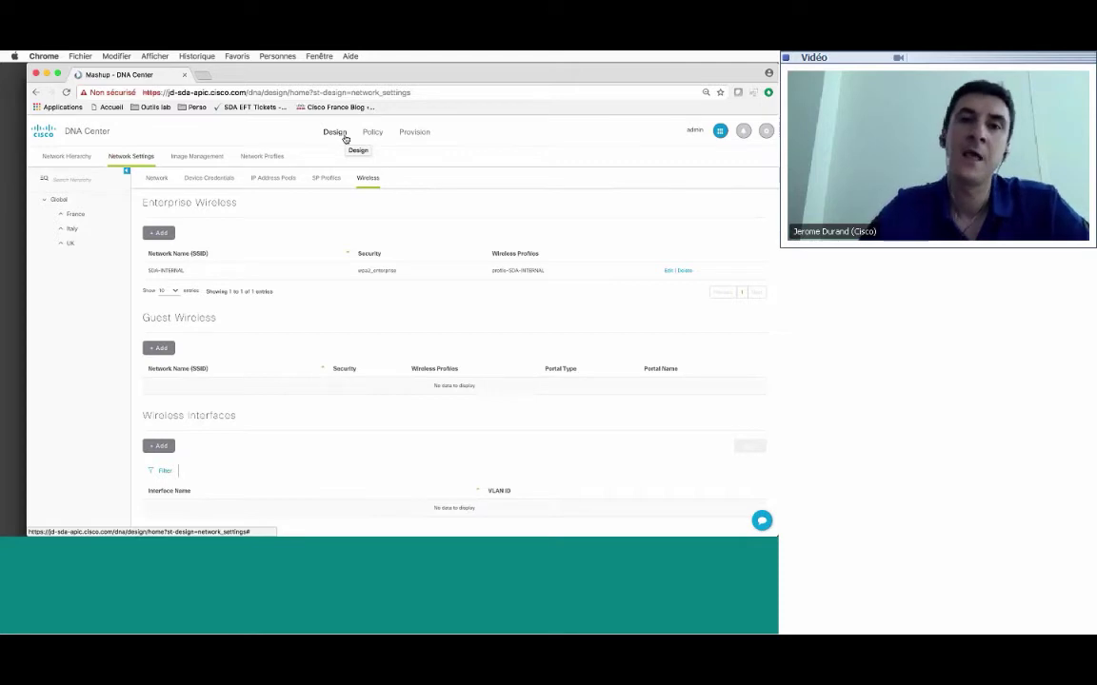
pyautogui.click(372, 134)
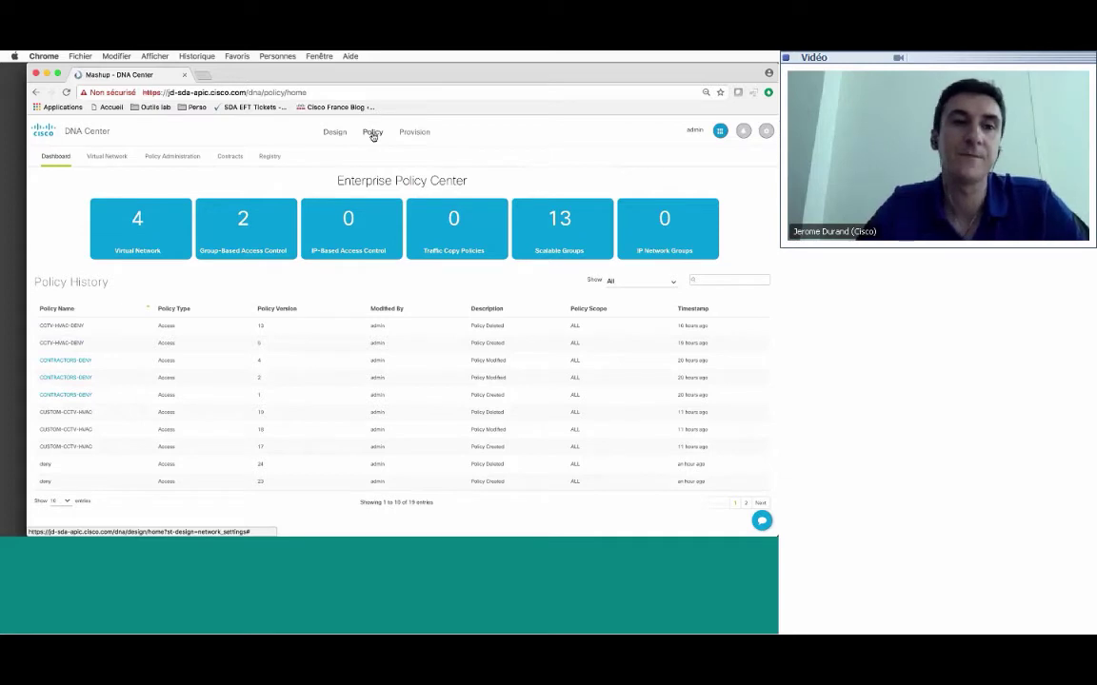
# Add the BYOD scalable group to the IT virtual network and save the change.
pyautogui.click(106, 157)
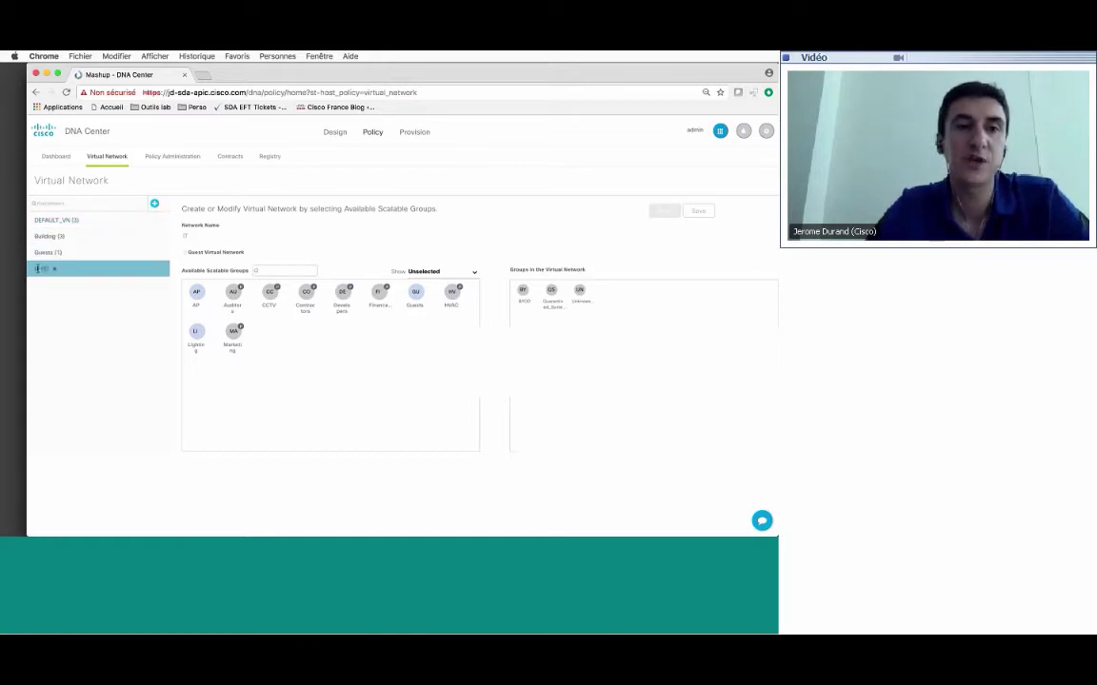
pyautogui.click(48, 268)
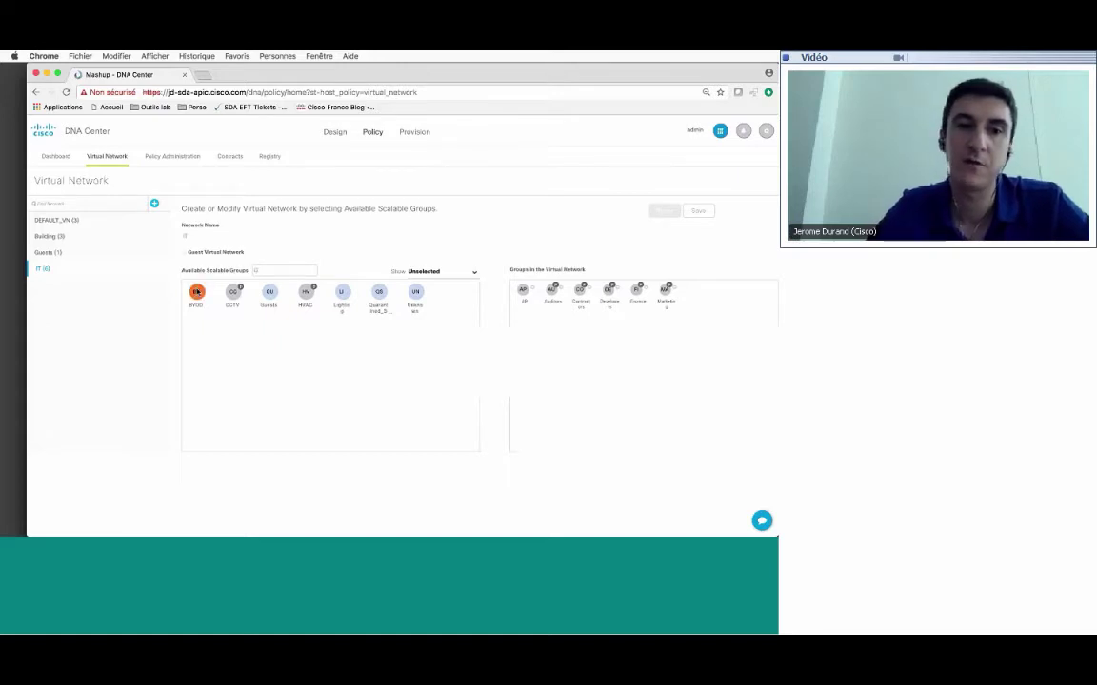
pyautogui.moveTo(196, 292); pyautogui.dragTo(693, 286)
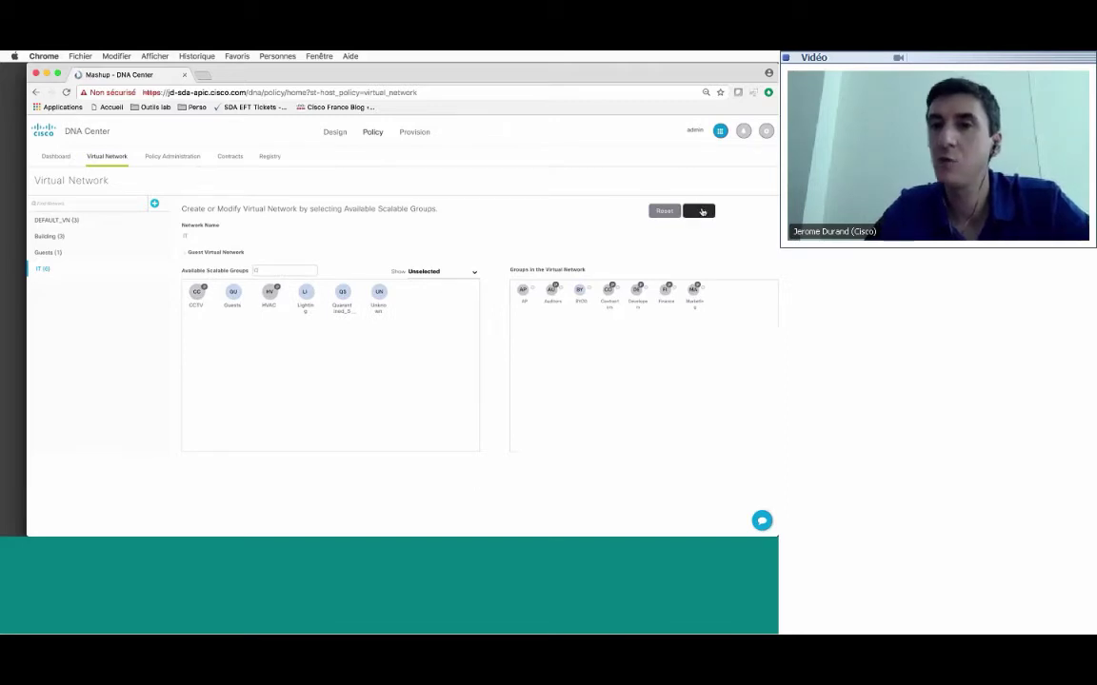
pyautogui.click(699, 211)
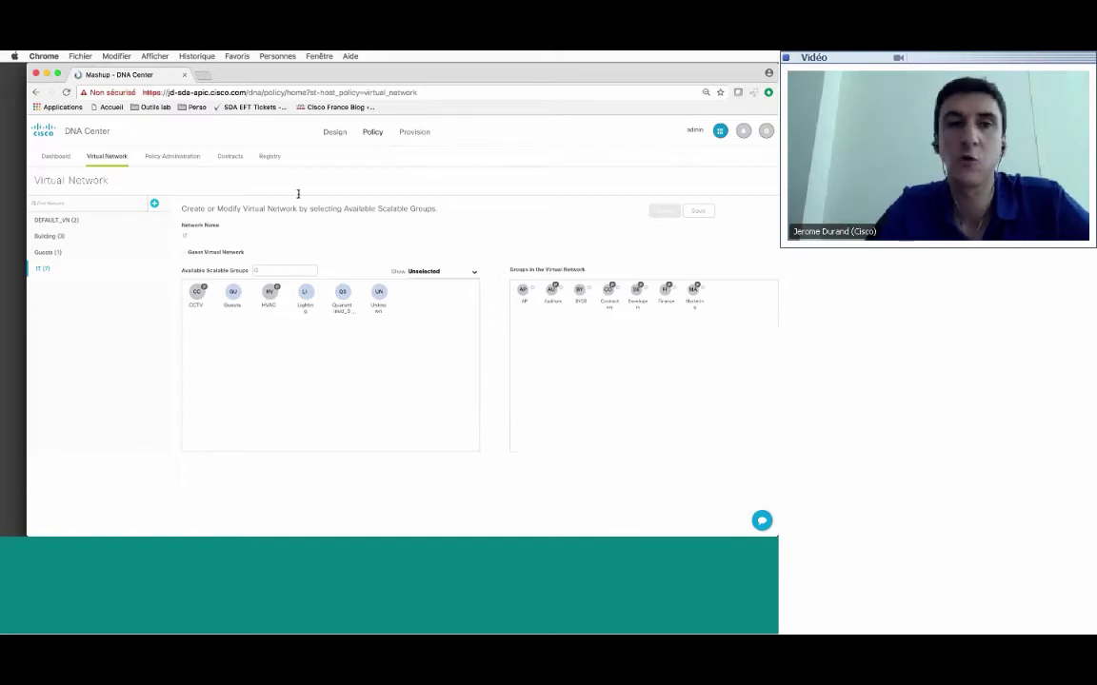
# Review the CONTRACTORS-DENY and HVAC-CCTV-specific group-based access policies, along with the list of access contracts.
pyautogui.click(182, 158)
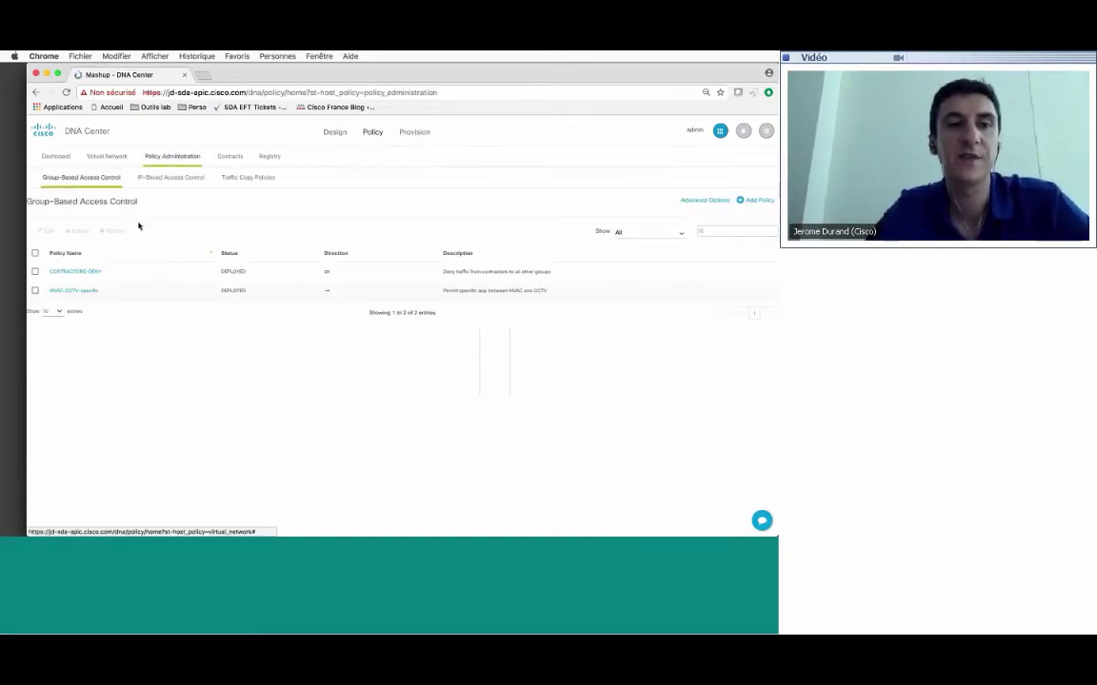
pyautogui.click(76, 272)
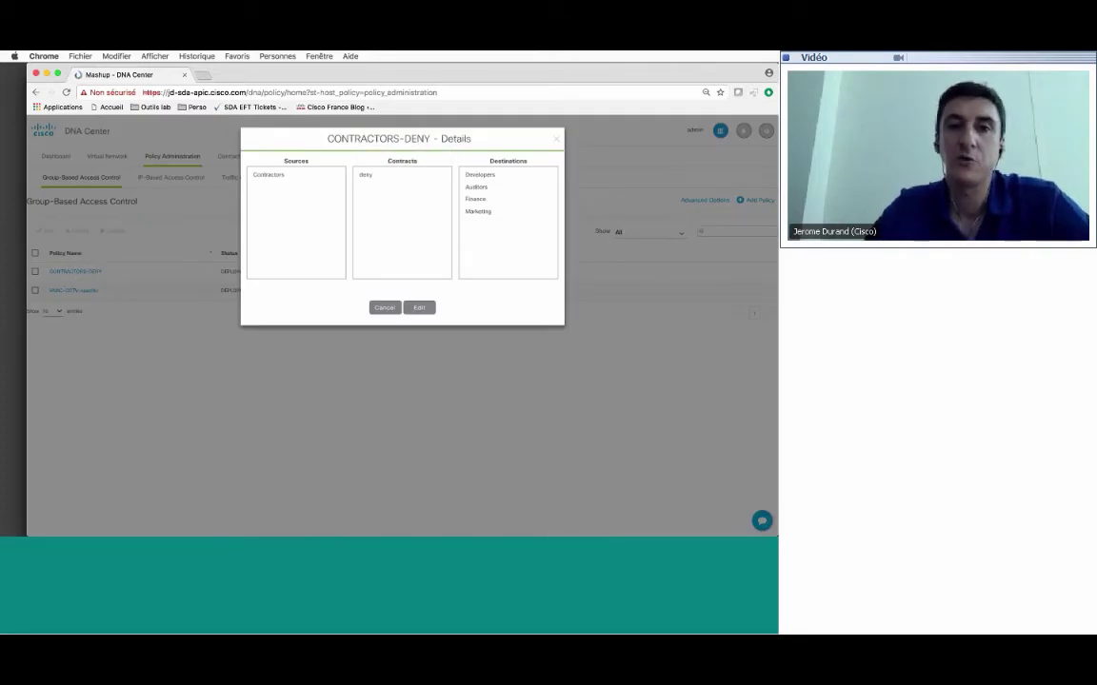
pyautogui.click(419, 307)
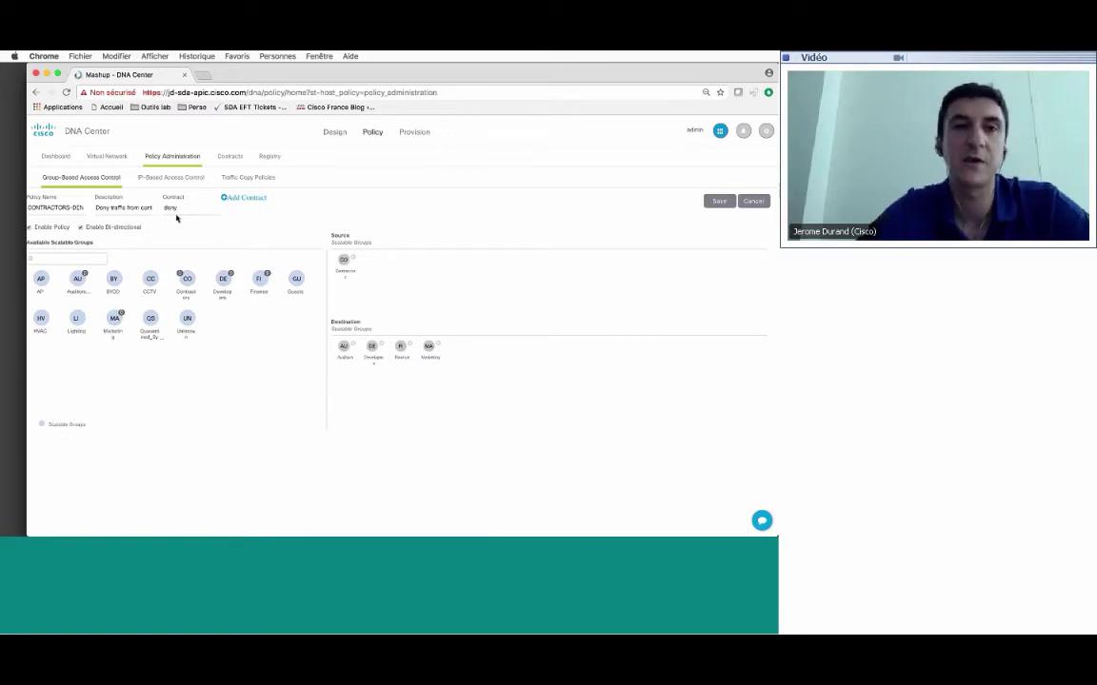
pyautogui.click(229, 158)
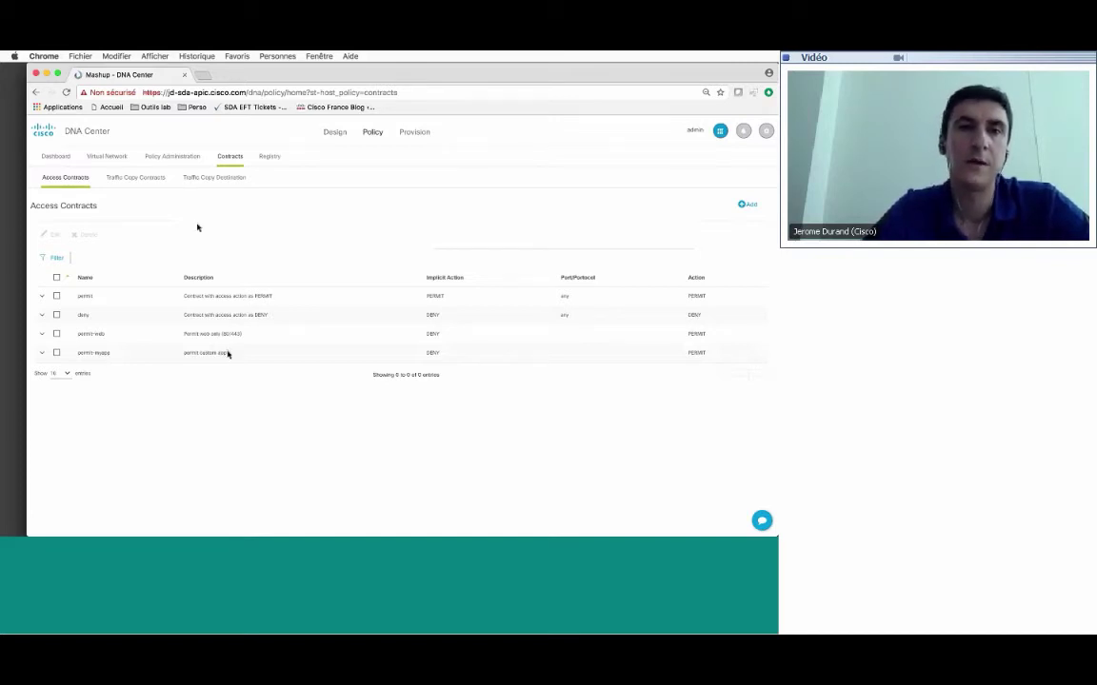
pyautogui.click(178, 159)
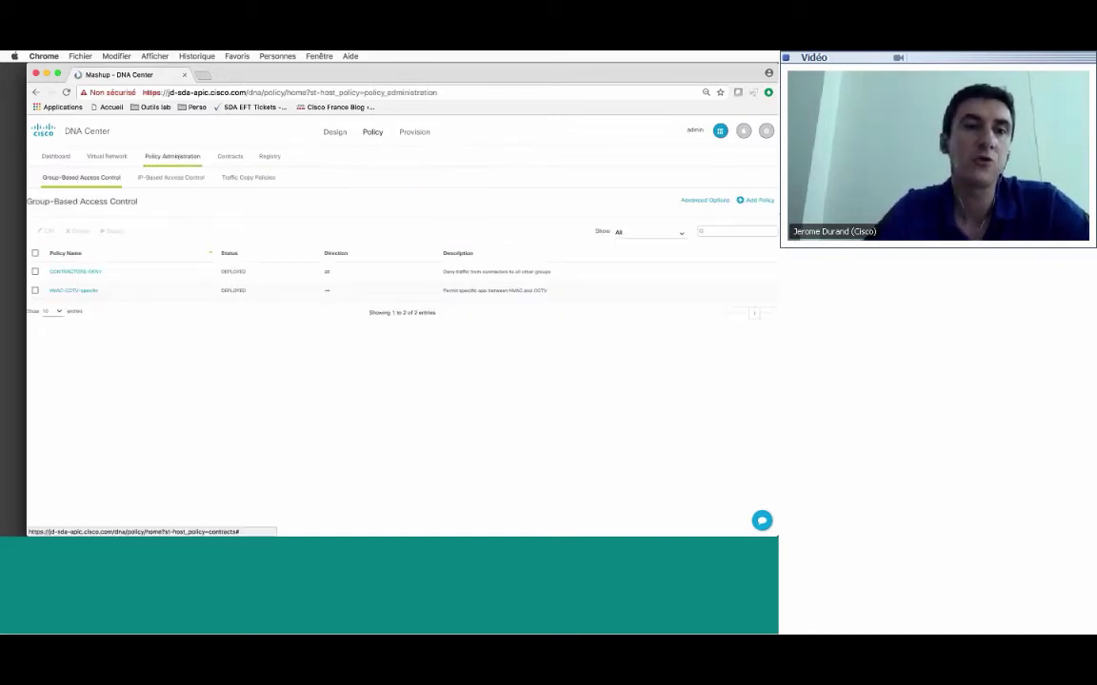
pyautogui.click(57, 290)
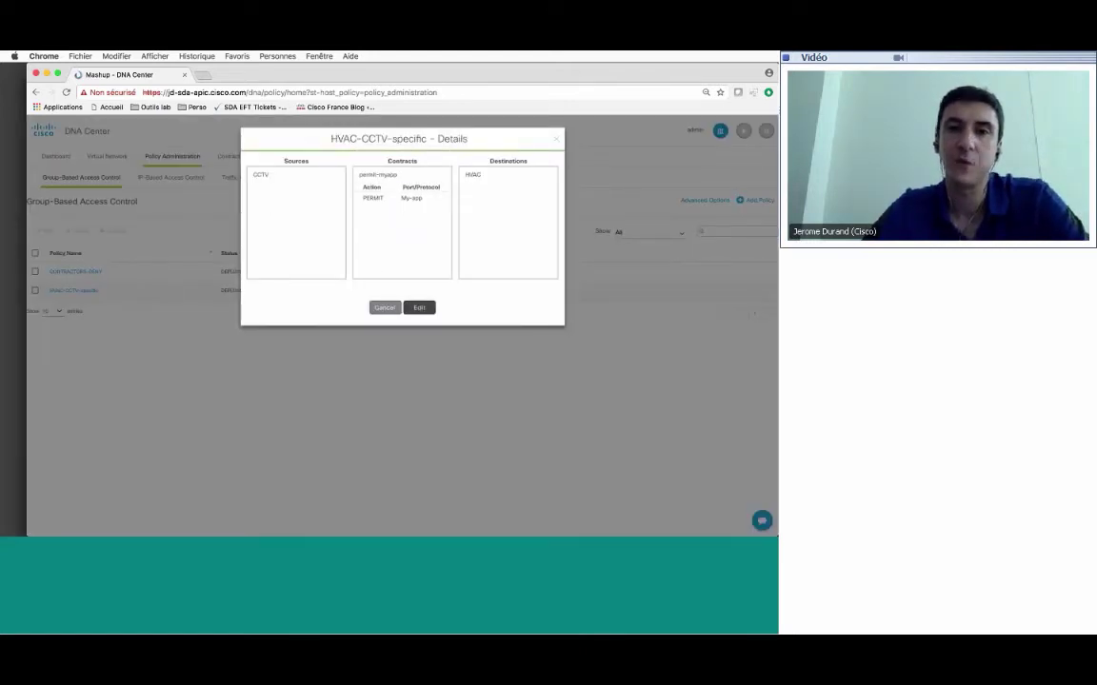
pyautogui.click(419, 308)
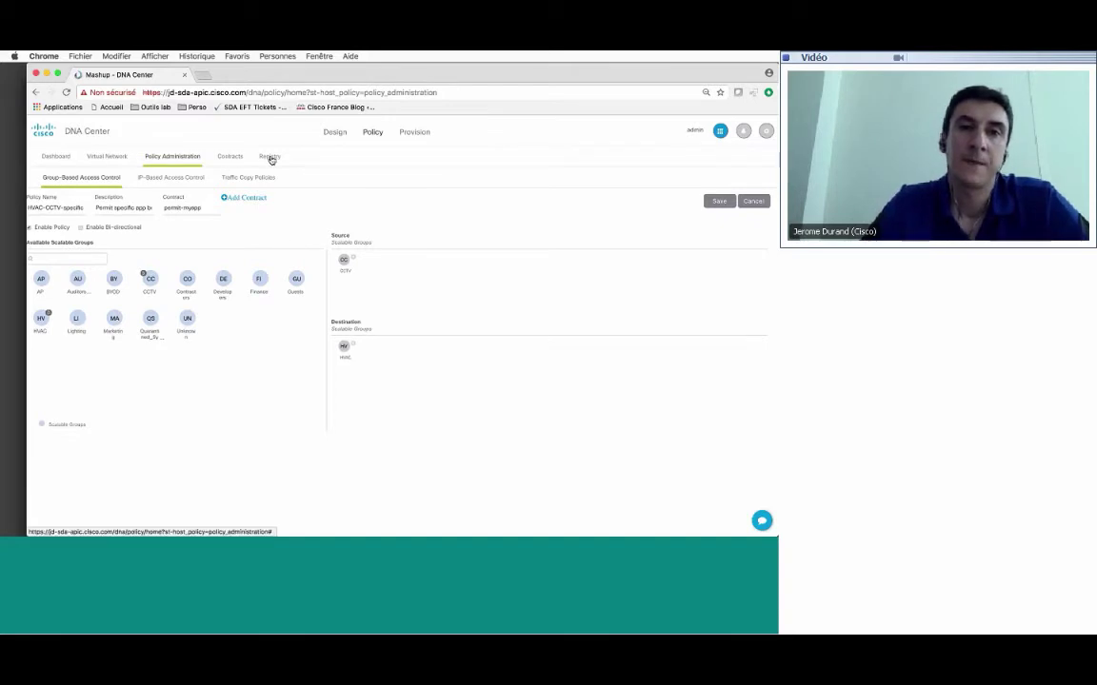
# Review the provisioning device inventory and the ILM fabric topology, expanding and collapsing its device group.
pyautogui.click(414, 132)
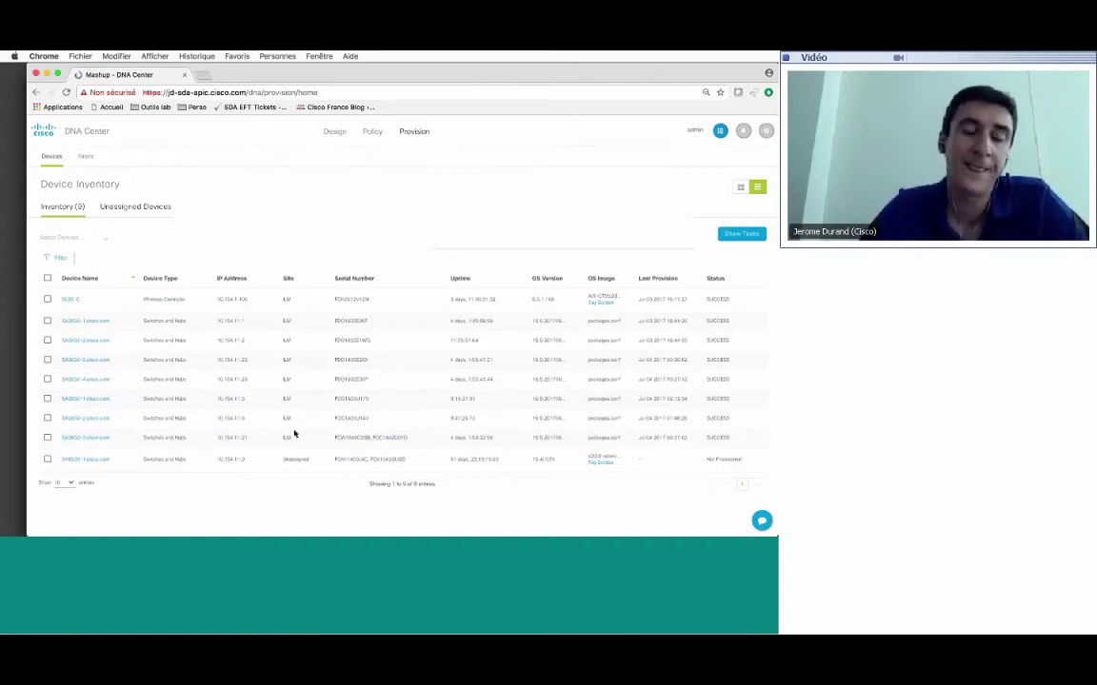
pyautogui.click(85, 156)
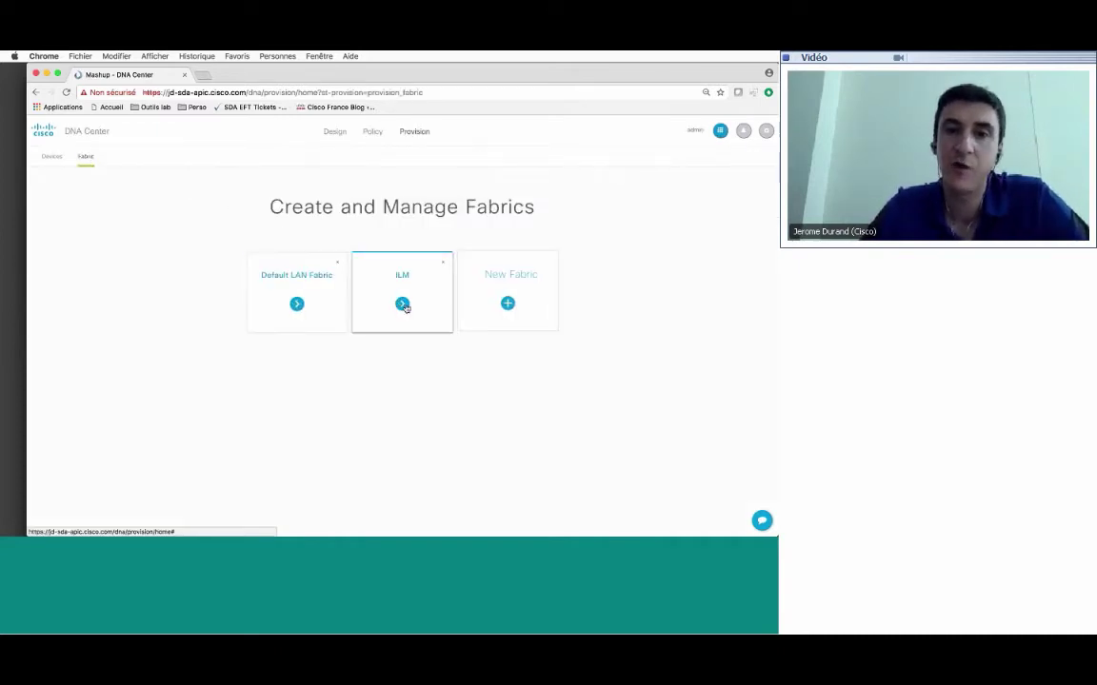
pyautogui.click(402, 304)
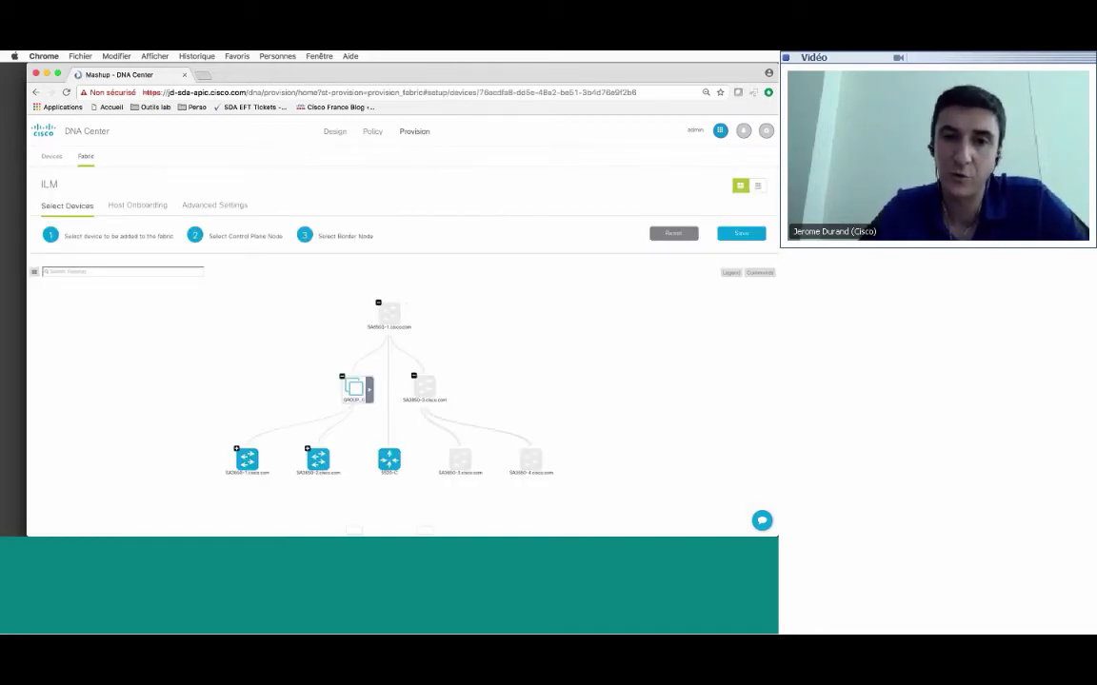
pyautogui.click(369, 388)
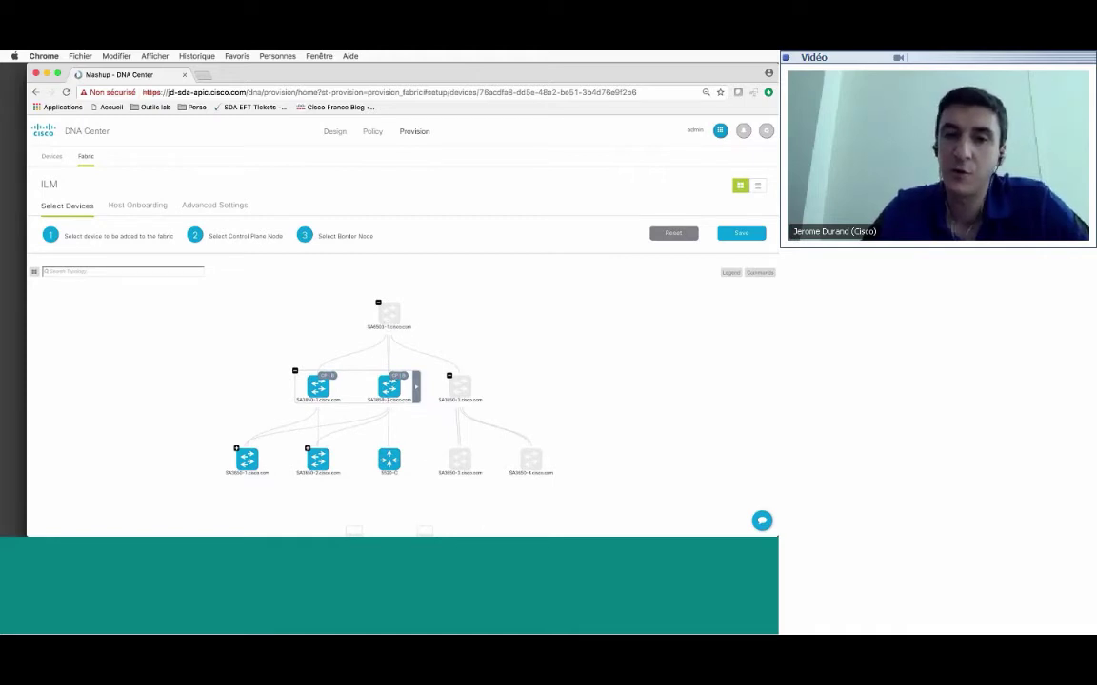
pyautogui.click(415, 400)
# Add the switch SA3650-3.cisco.com to the ILM fabric and save the fabric.
pyautogui.rightClick(483, 453)
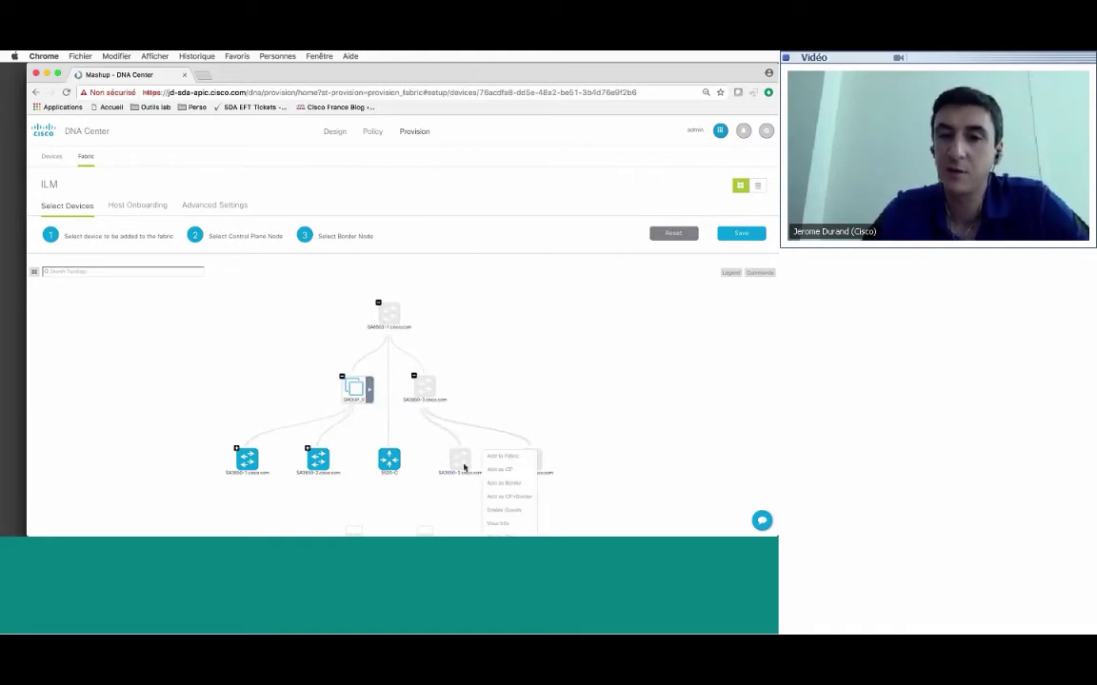
pyautogui.click(494, 457)
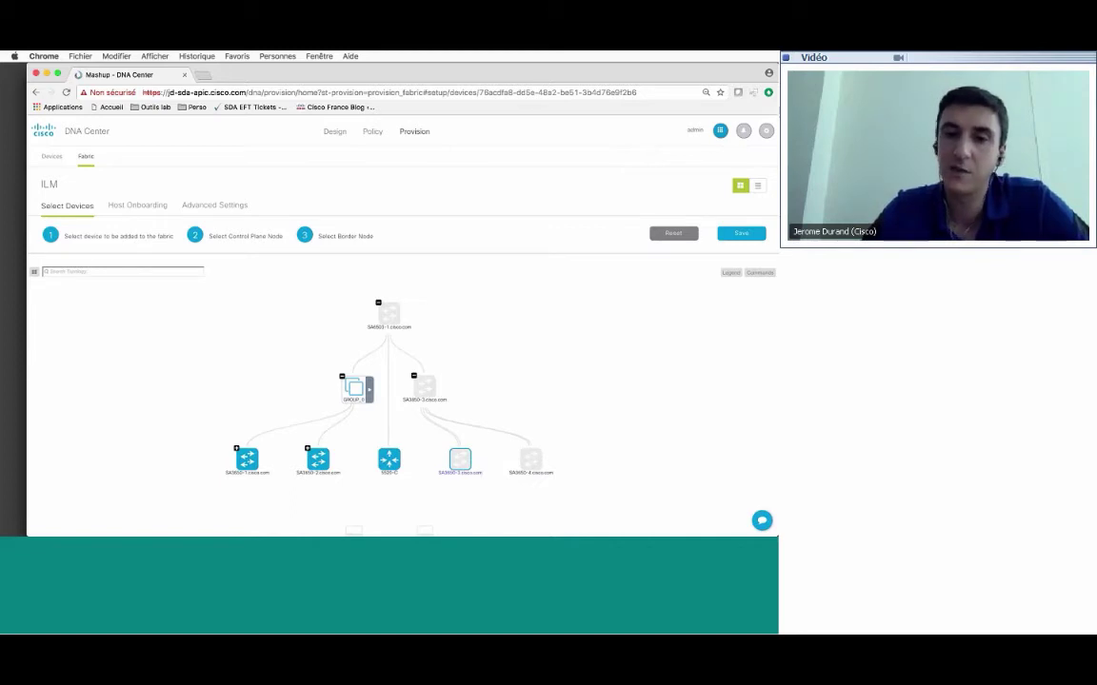
pyautogui.click(750, 233)
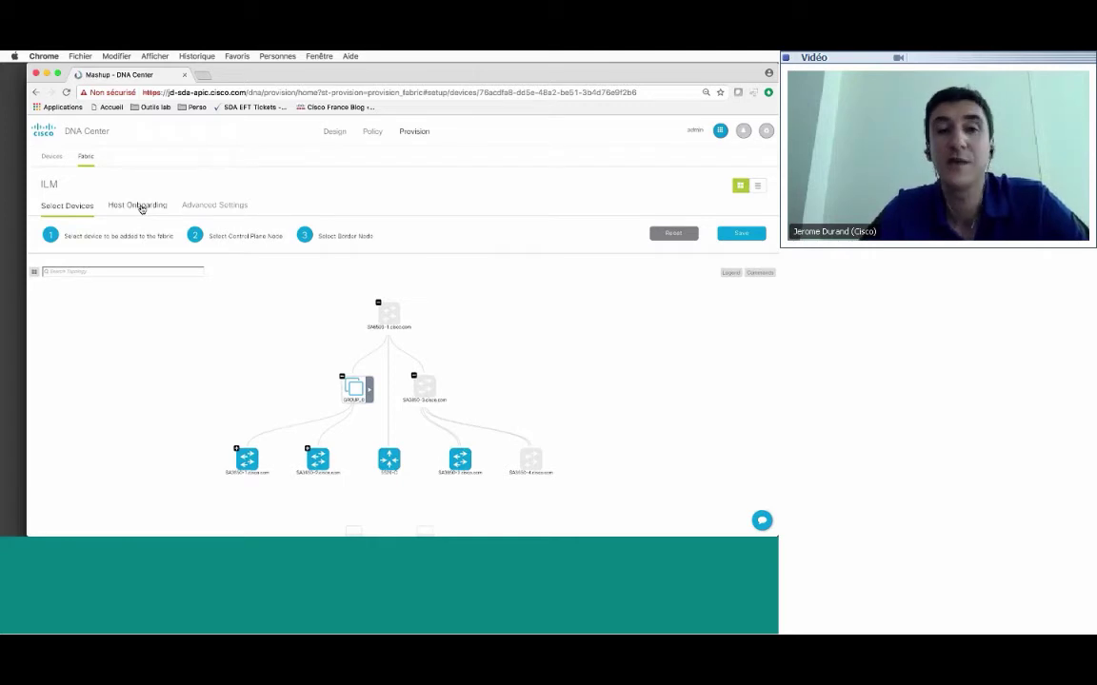
# Review the ILM fabric's host onboarding settings and the address pools of the IT virtual network, leaving them unedited.
pyautogui.click(140, 206)
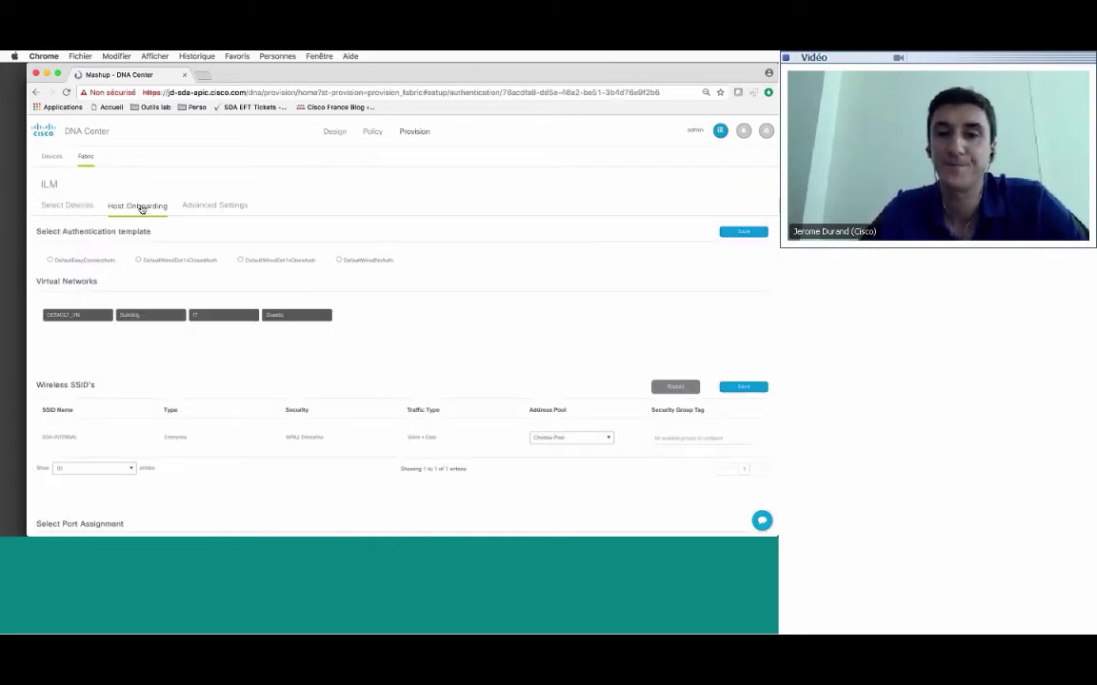
pyautogui.scroll(-4, 397, 348)
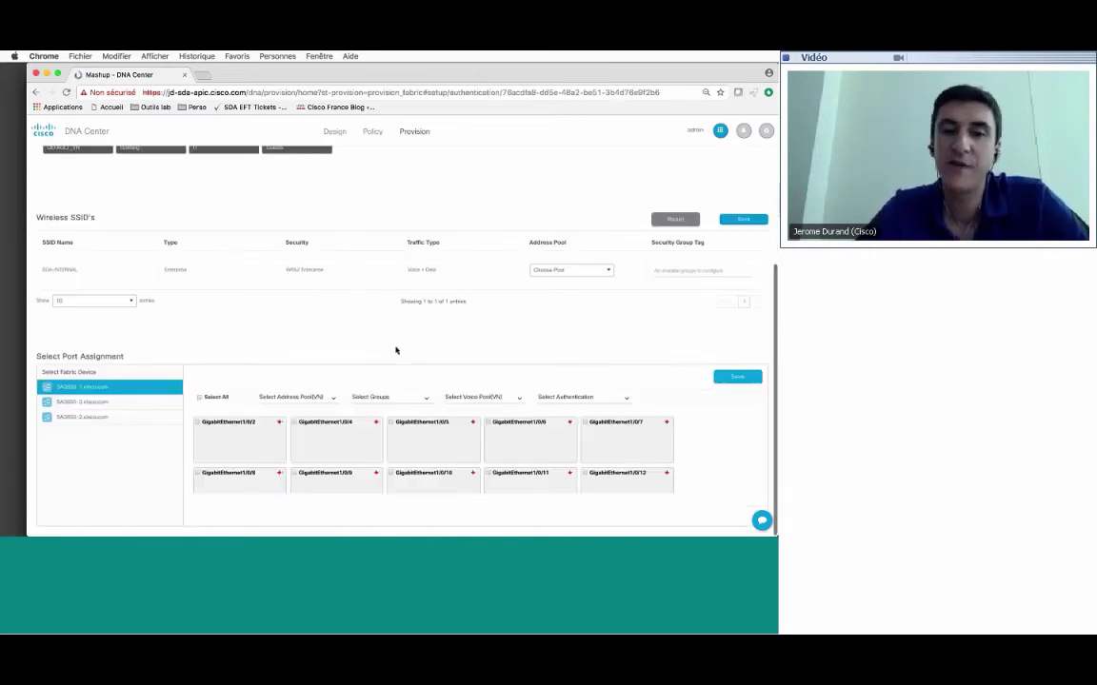
pyautogui.scroll(2, 384, 309)
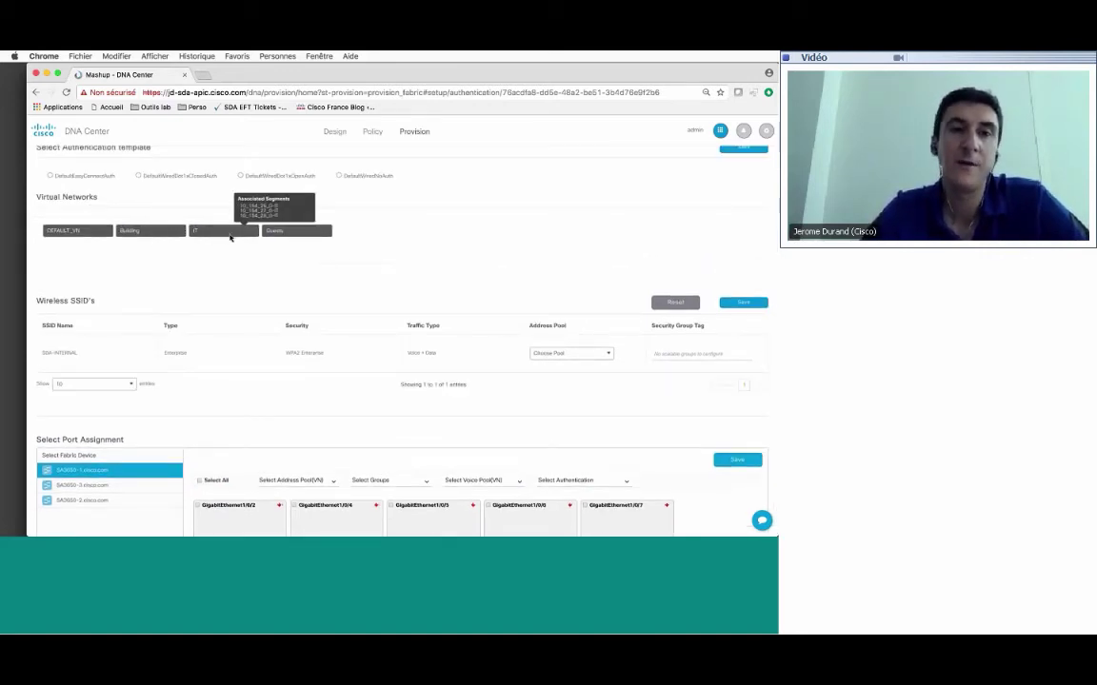
pyautogui.click(230, 236)
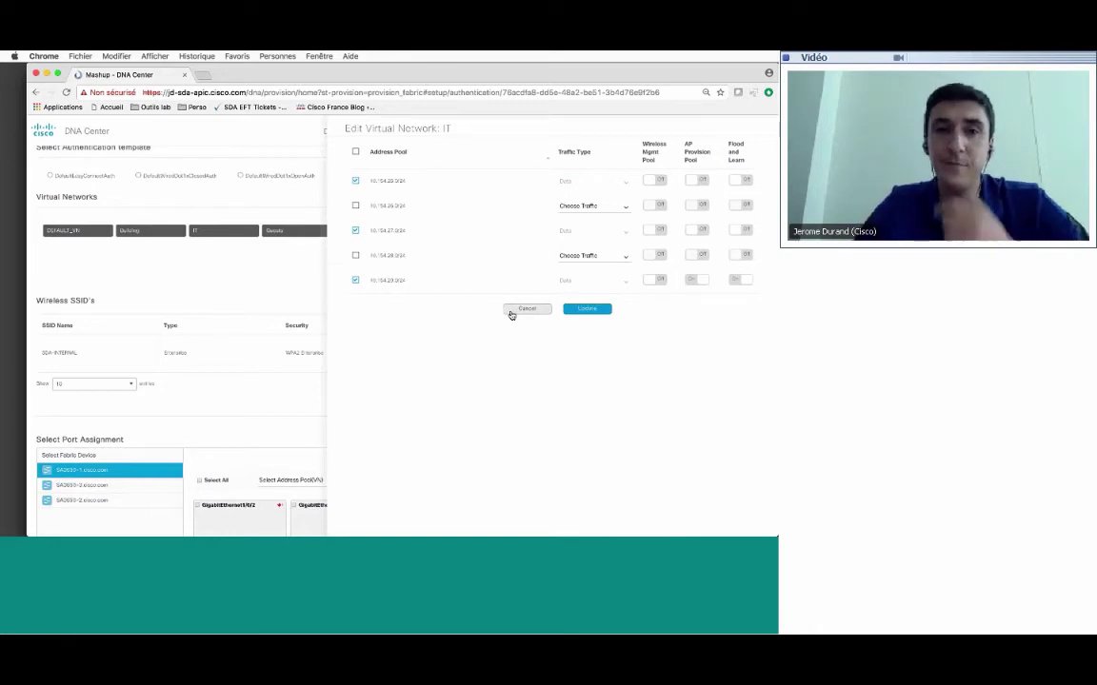
pyautogui.click(512, 311)
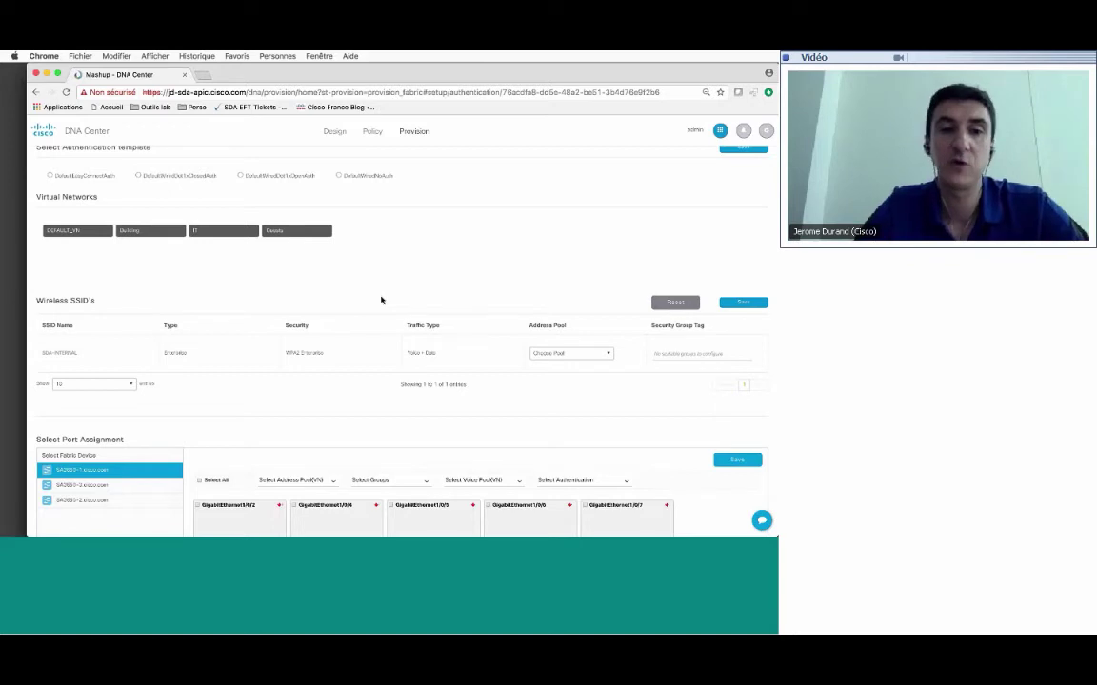
# Examine the port assignments of SA3650-1.cisco.com around GigabitEthernet1/0/13 to 1/0/17.
pyautogui.scroll(-3, 381, 300)
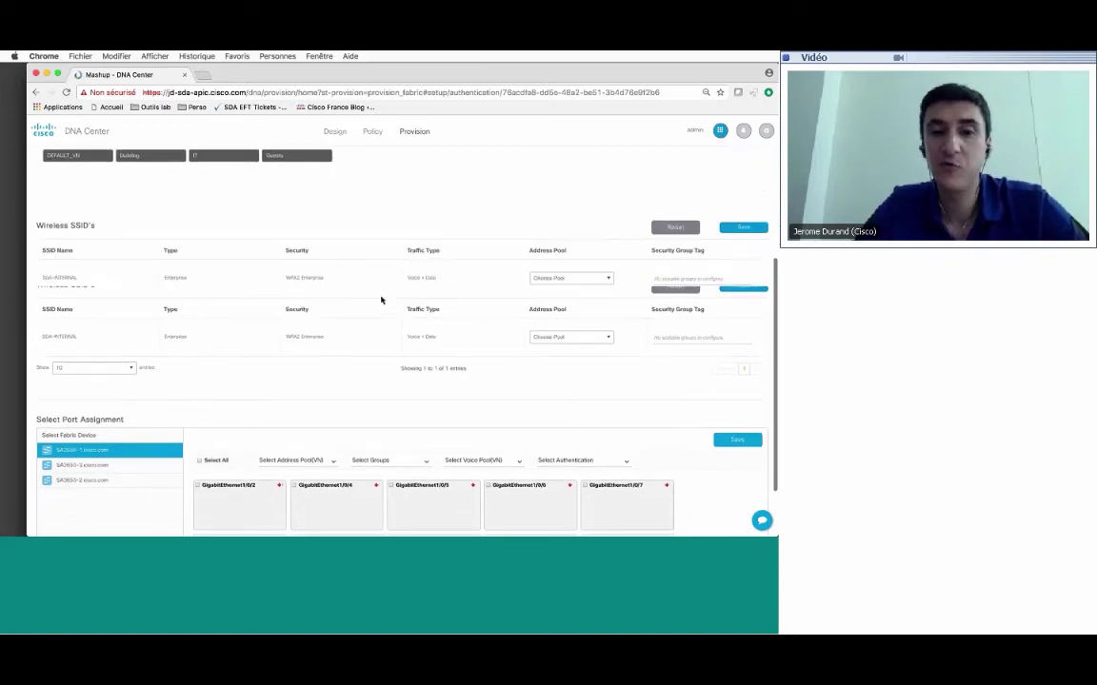
pyautogui.scroll(-5, 355, 466)
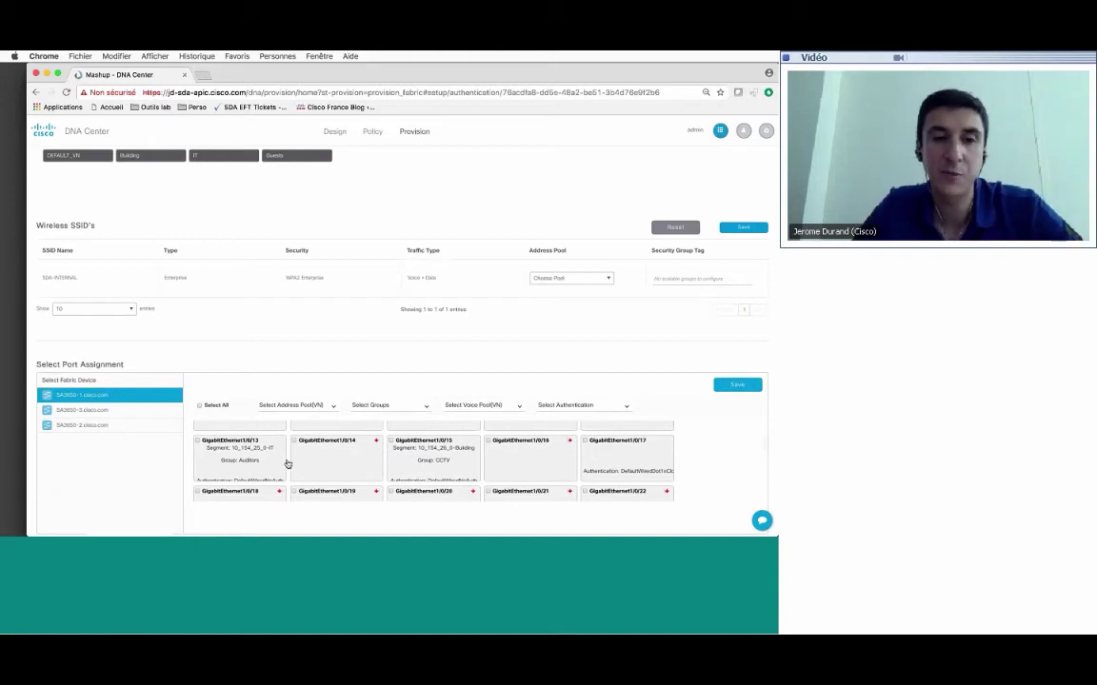
pyautogui.scroll(-1, 276, 466)
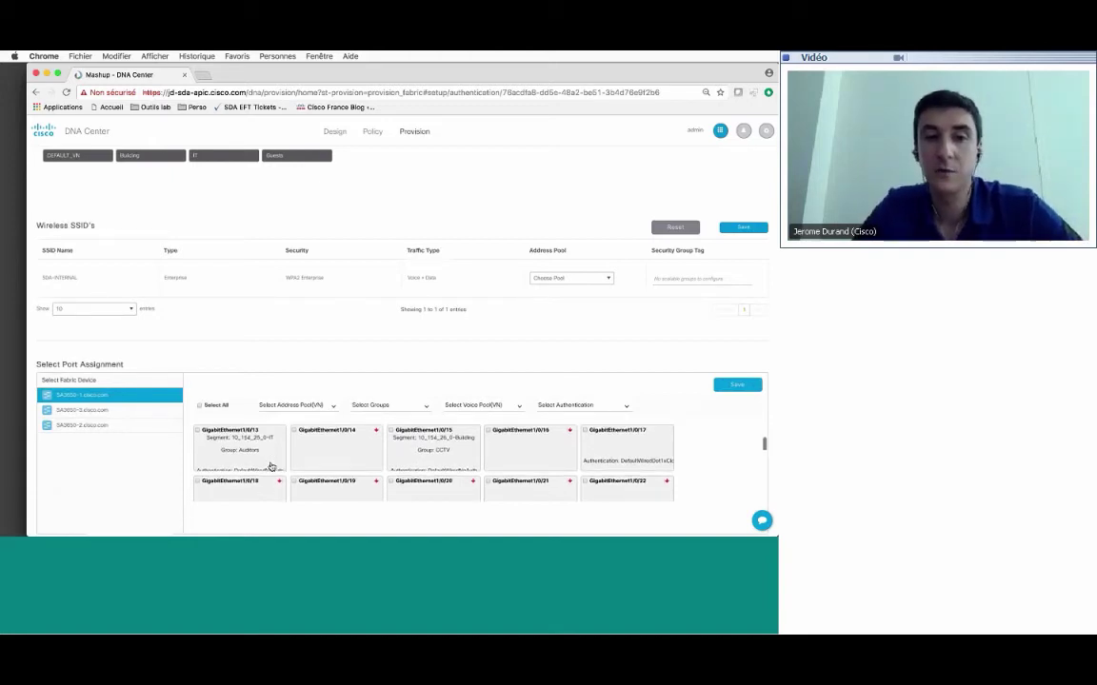
pyautogui.scroll(1, 248, 457)
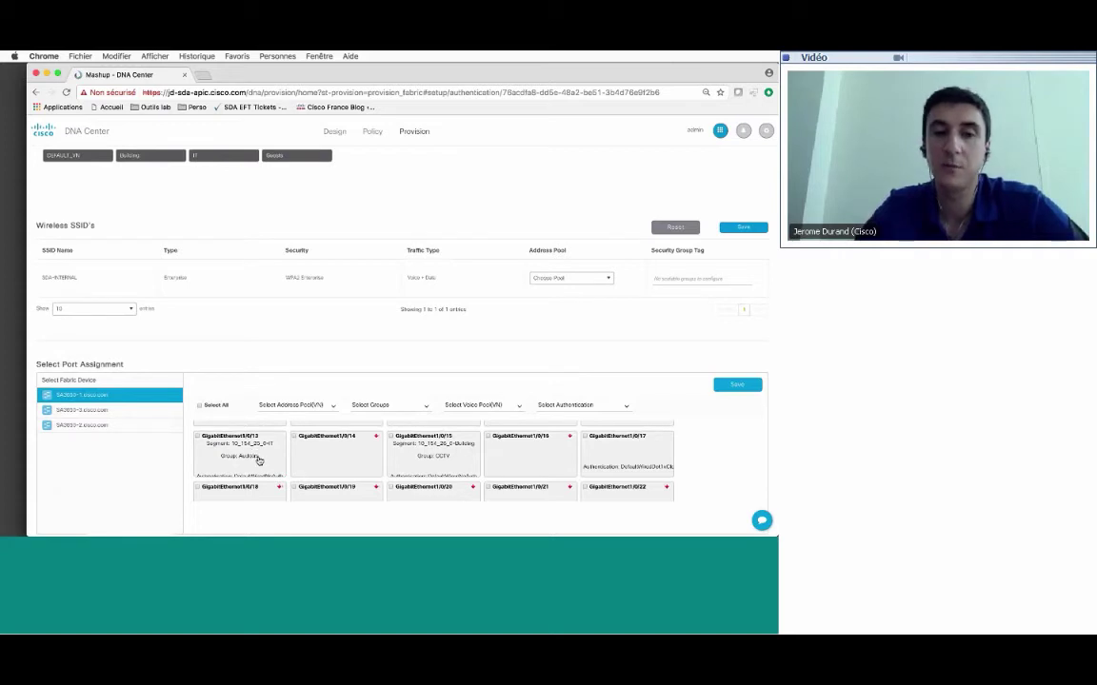
pyautogui.scroll(-1, 259, 461)
pyautogui.scroll(-1, 257, 461)
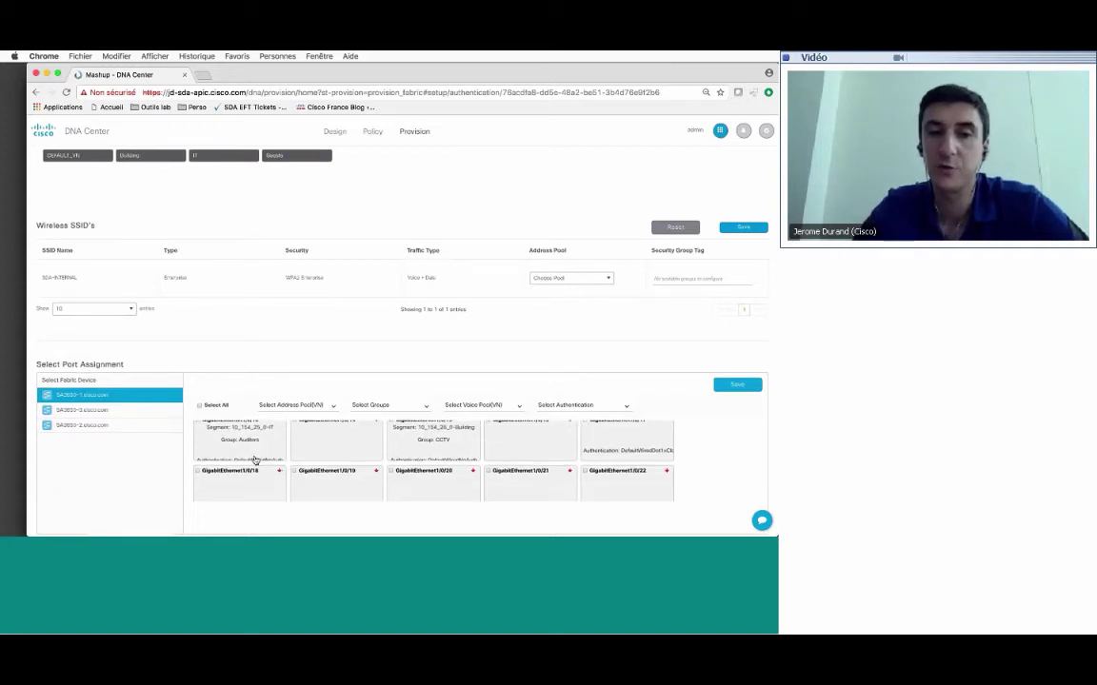
# Inspect the address pool, group and authentication assigned to ports GigabitEthernet1/0/13 and 1/0/15, deselect both and look through the remaining ports.
pyautogui.click(252, 455)
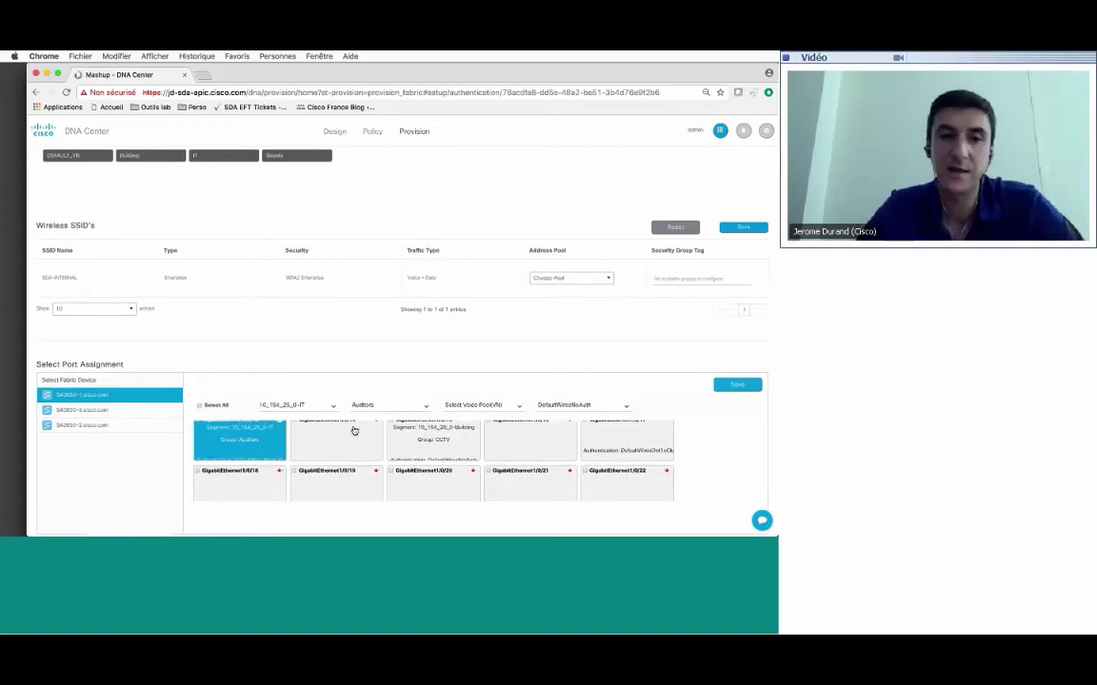
pyautogui.scroll(2, 424, 465)
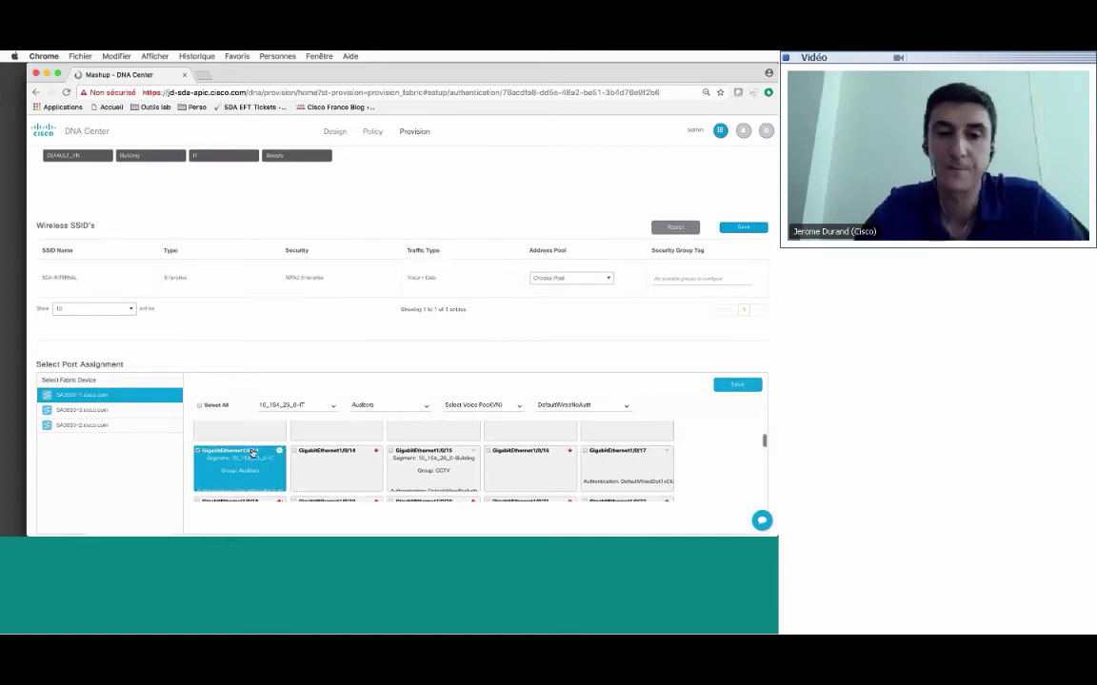
pyautogui.click(425, 464)
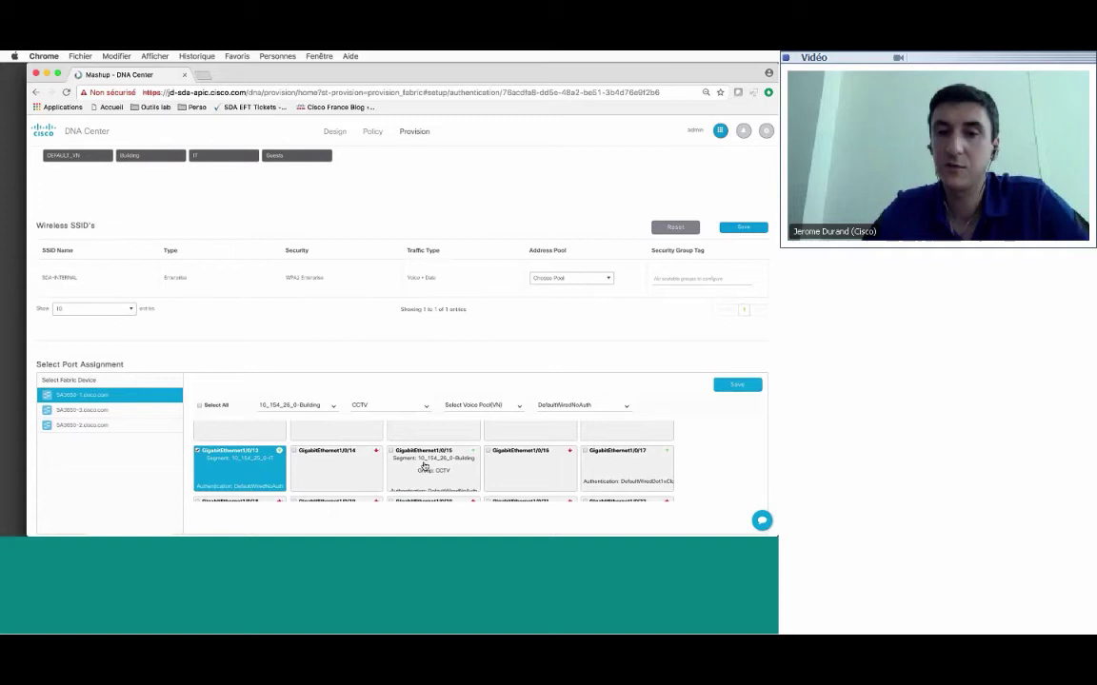
pyautogui.click(275, 467)
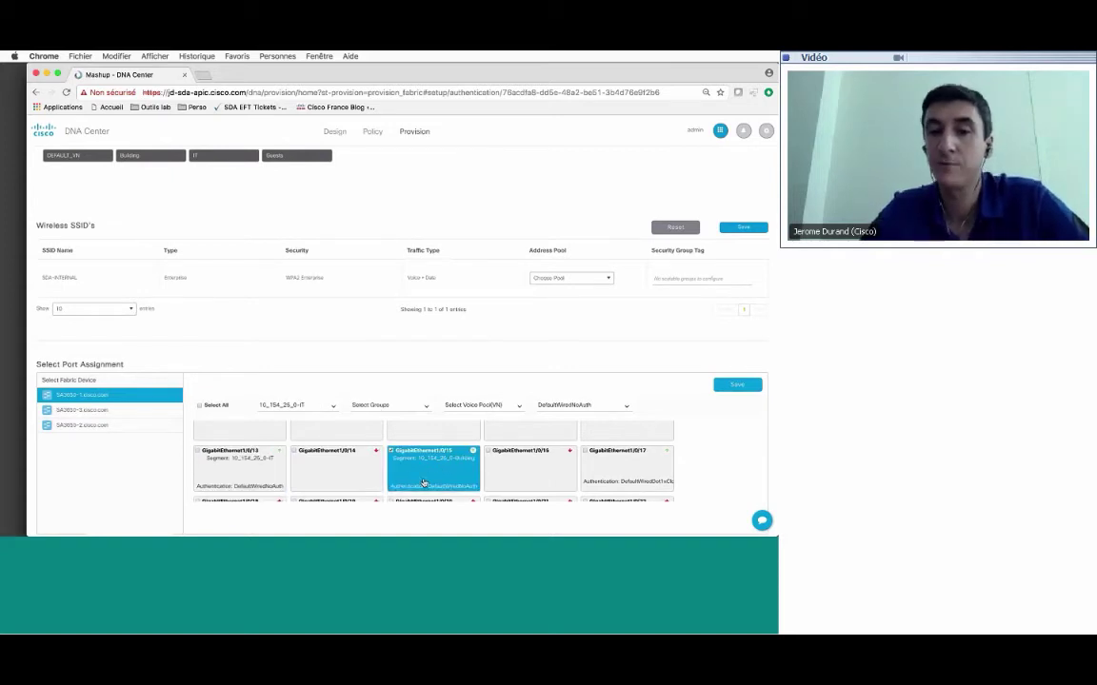
pyautogui.click(425, 482)
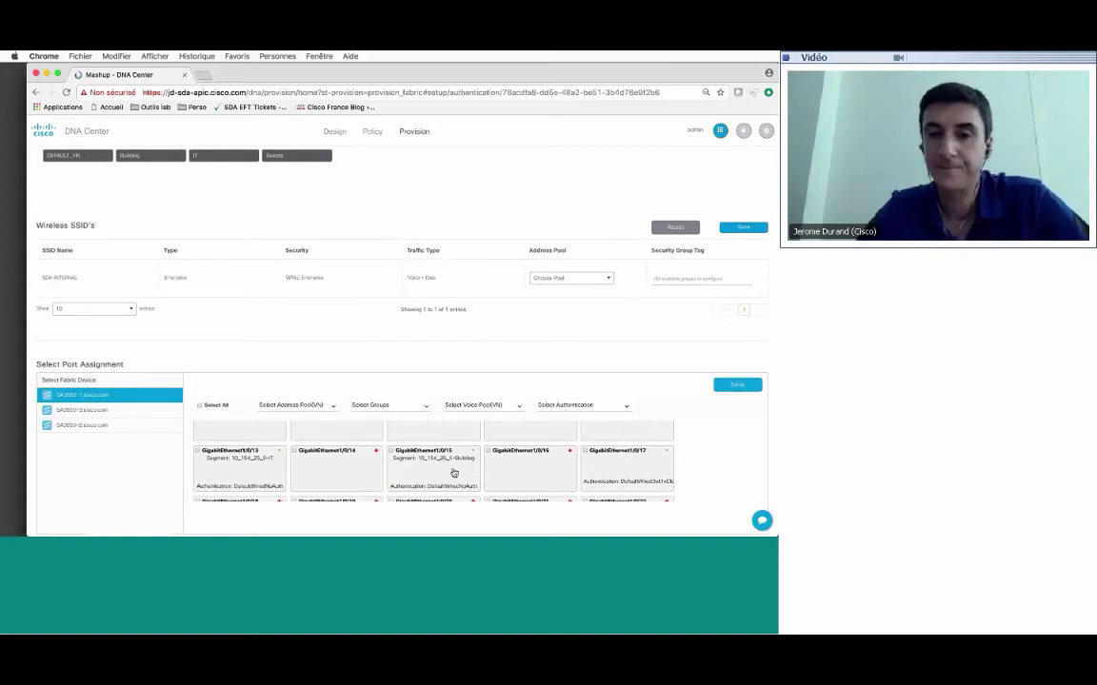
pyautogui.scroll(-1, 452, 459)
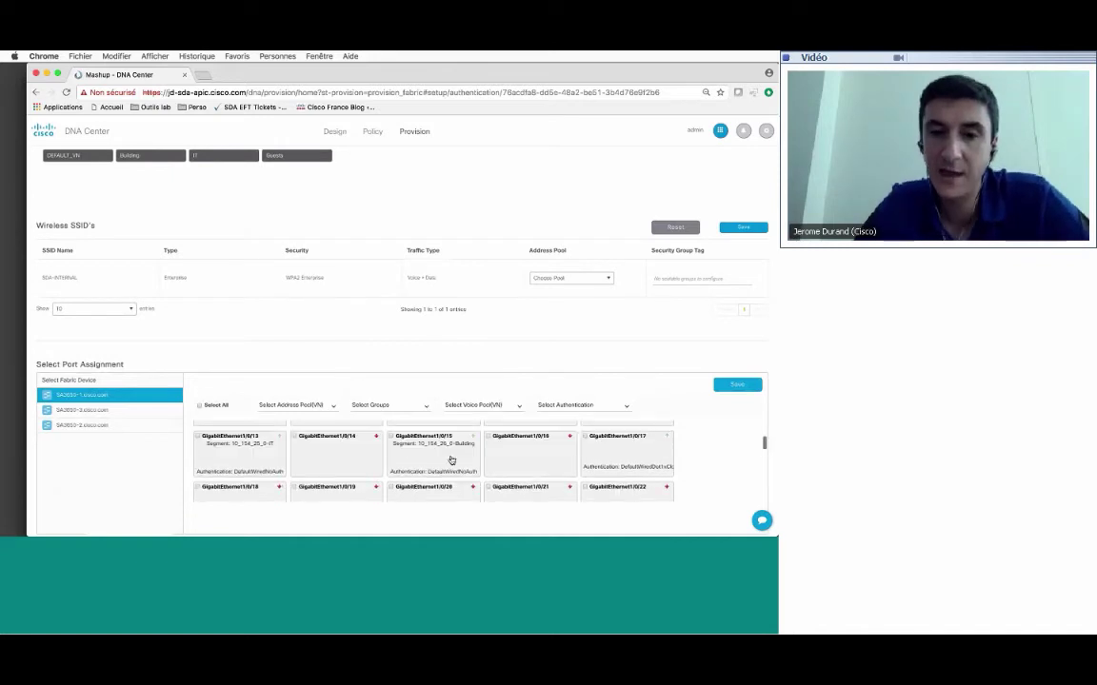
pyautogui.scroll(-2, 451, 460)
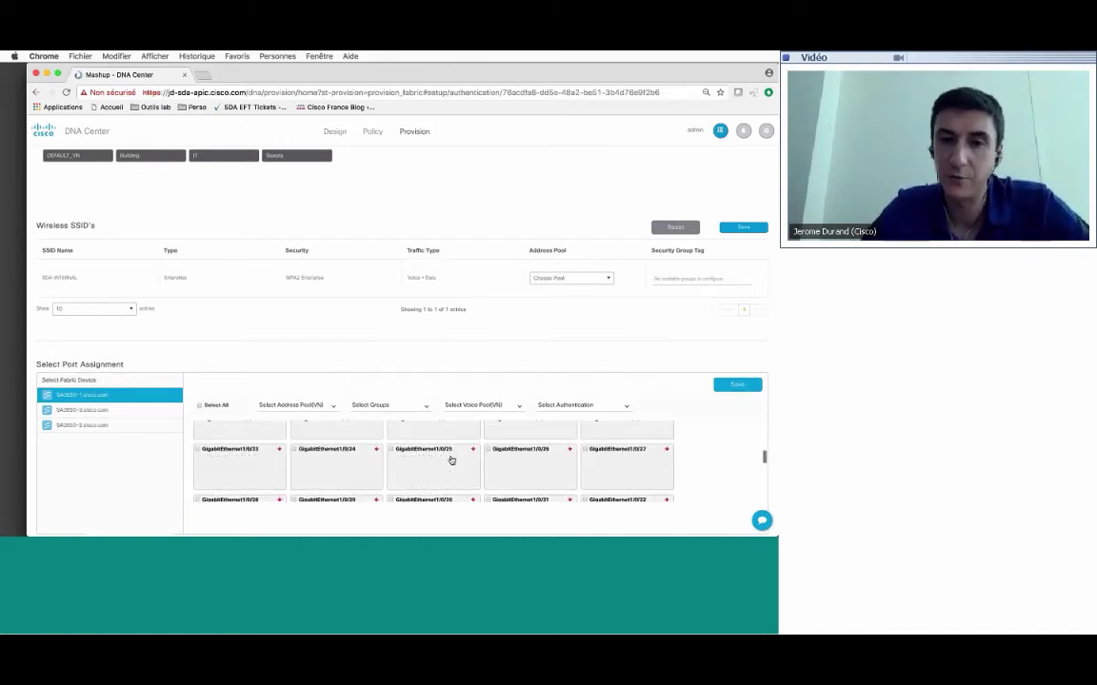
# Examine the port assignments of SA3650-2.cisco.com around GigabitEthernet1/0/13 to 1/0/17.
pyautogui.scroll(1, 451, 459)
pyautogui.scroll(3, 451, 460)
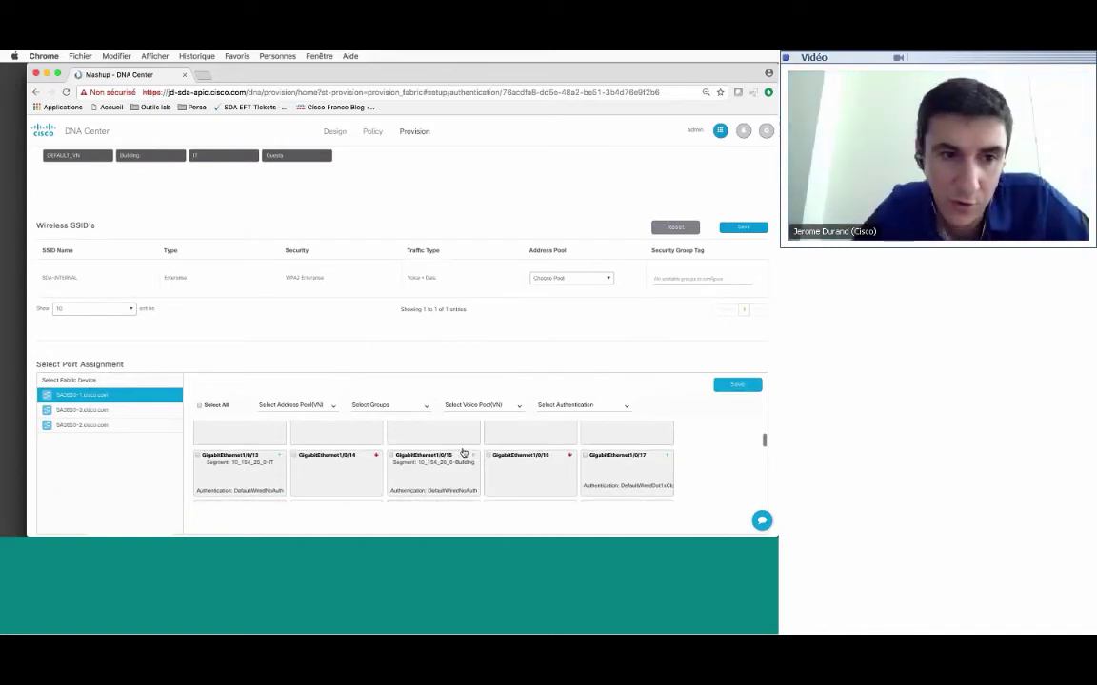
pyautogui.click(113, 396)
pyautogui.click(82, 426)
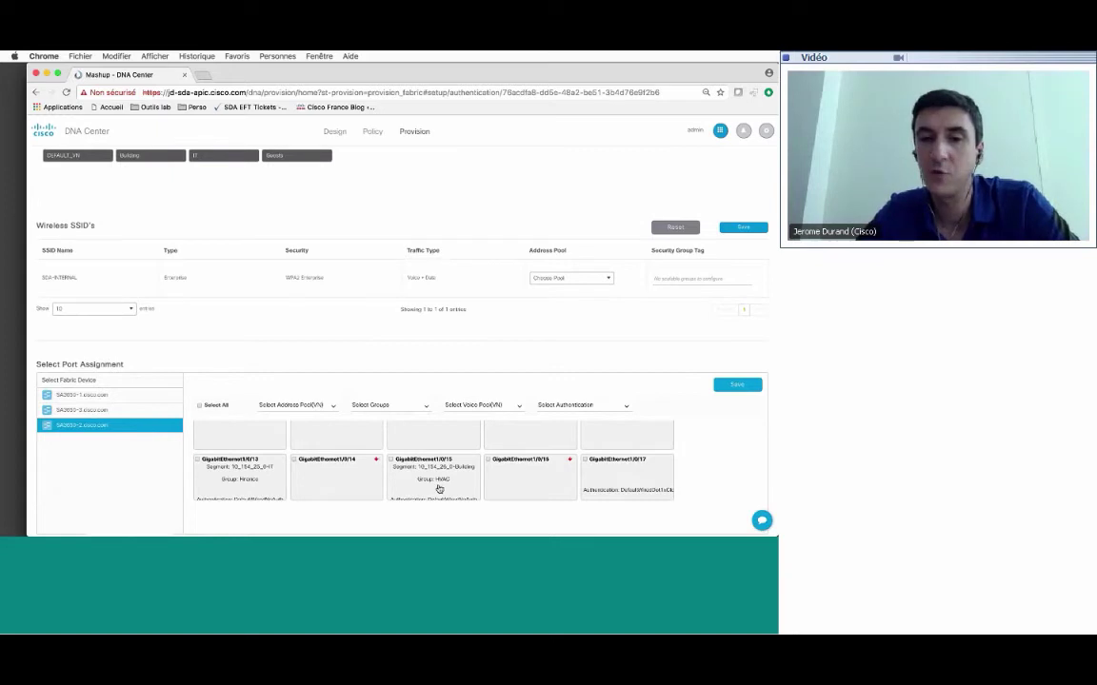
pyautogui.scroll(-2, 439, 489)
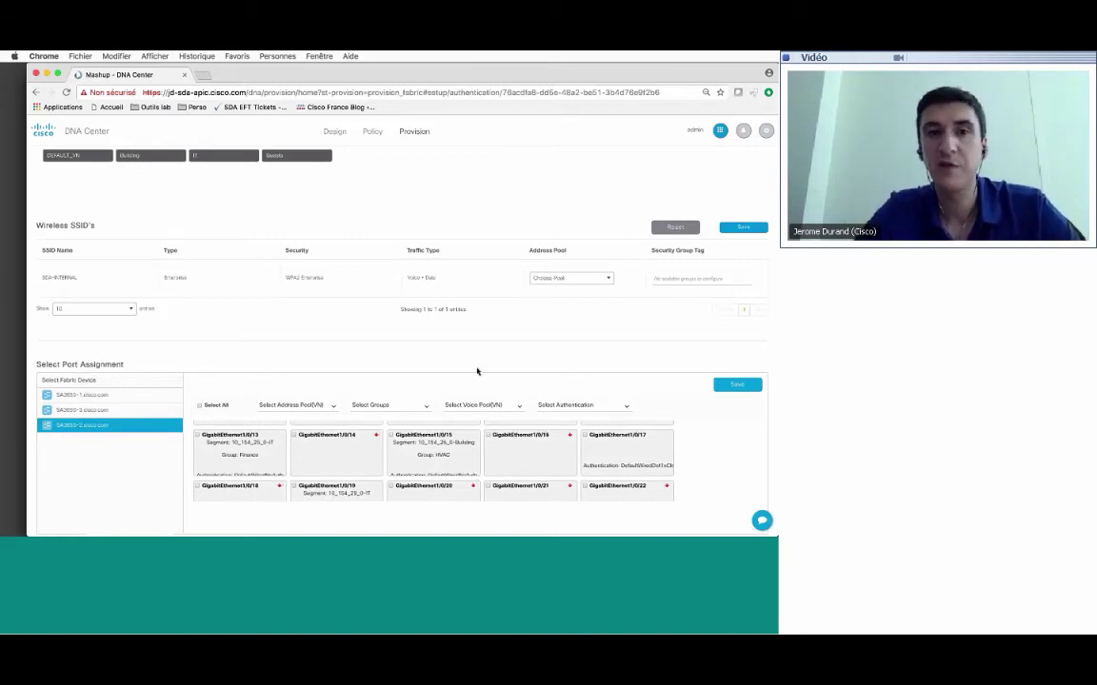
# Review the available authentication templates without changing the selection, and look over SA3650-2.cisco.com's ports from GigabitEthernet1/0/13 to 1/0/27.
pyautogui.scroll(3, 477, 371)
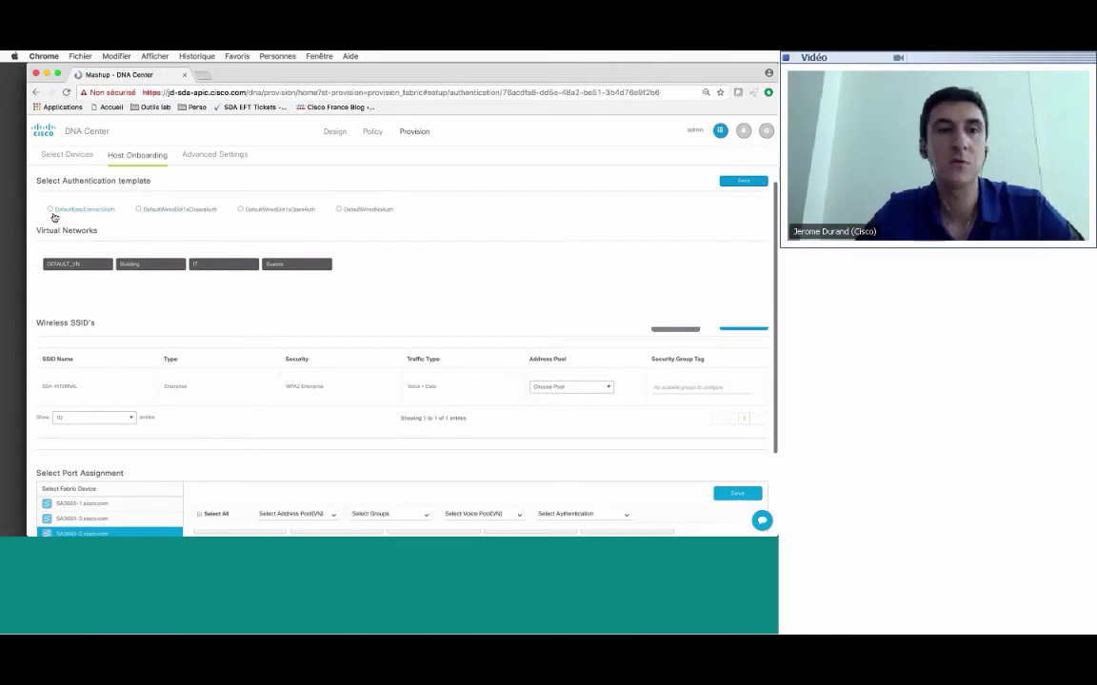
pyautogui.click(240, 209)
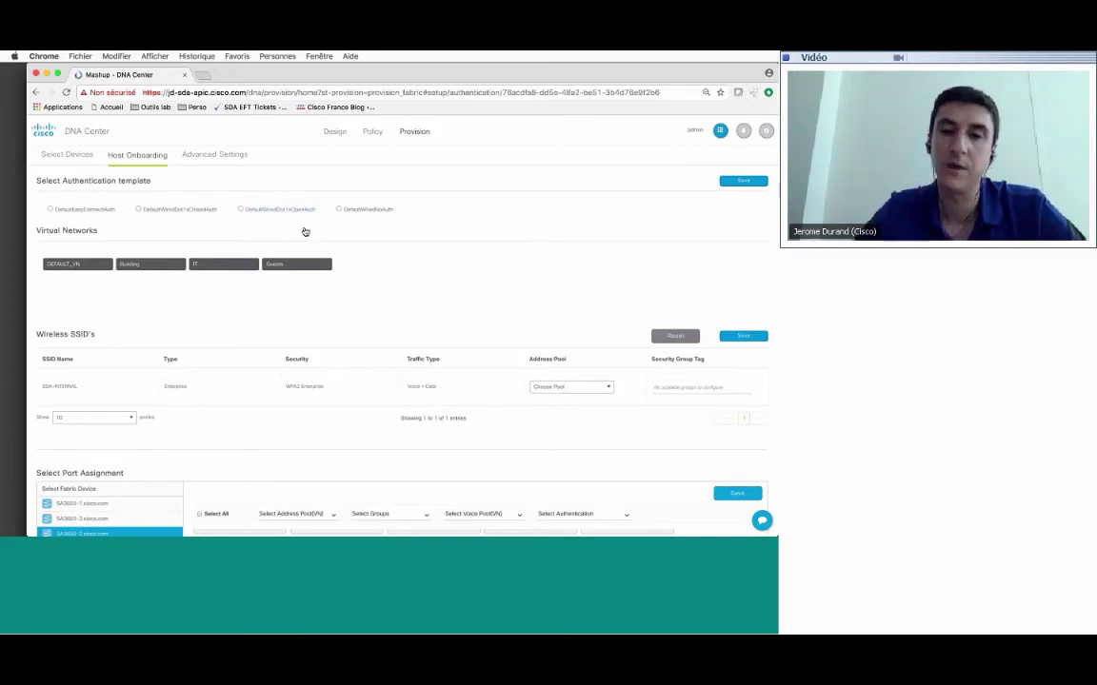
pyautogui.scroll(-3, 304, 231)
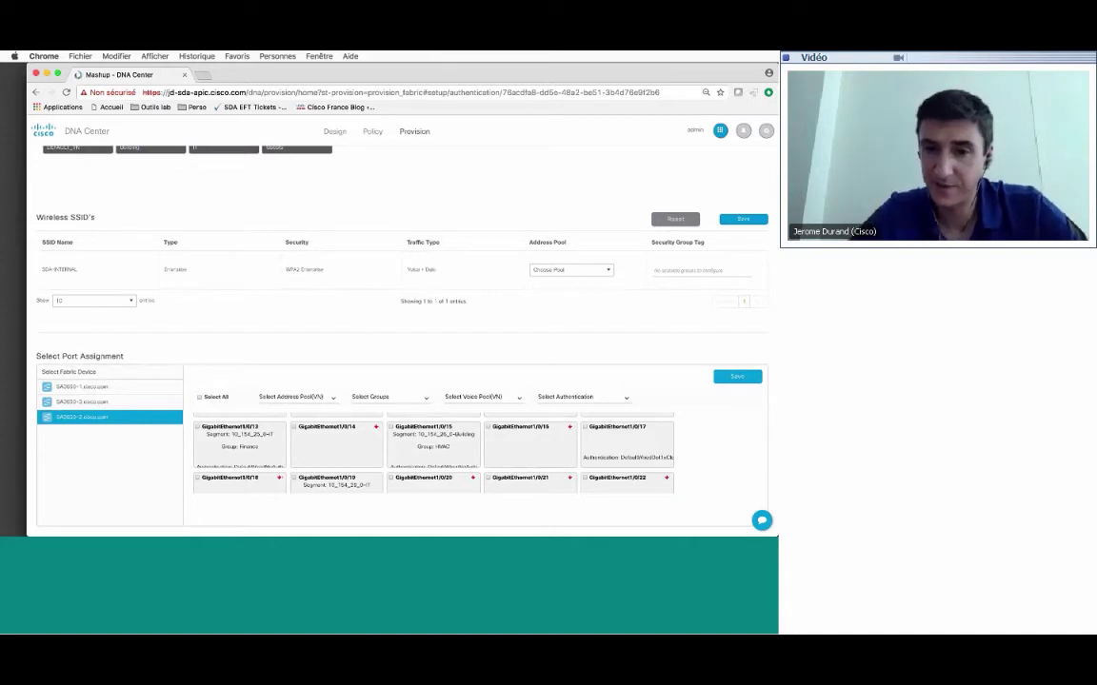
pyautogui.scroll(-3, 448, 433)
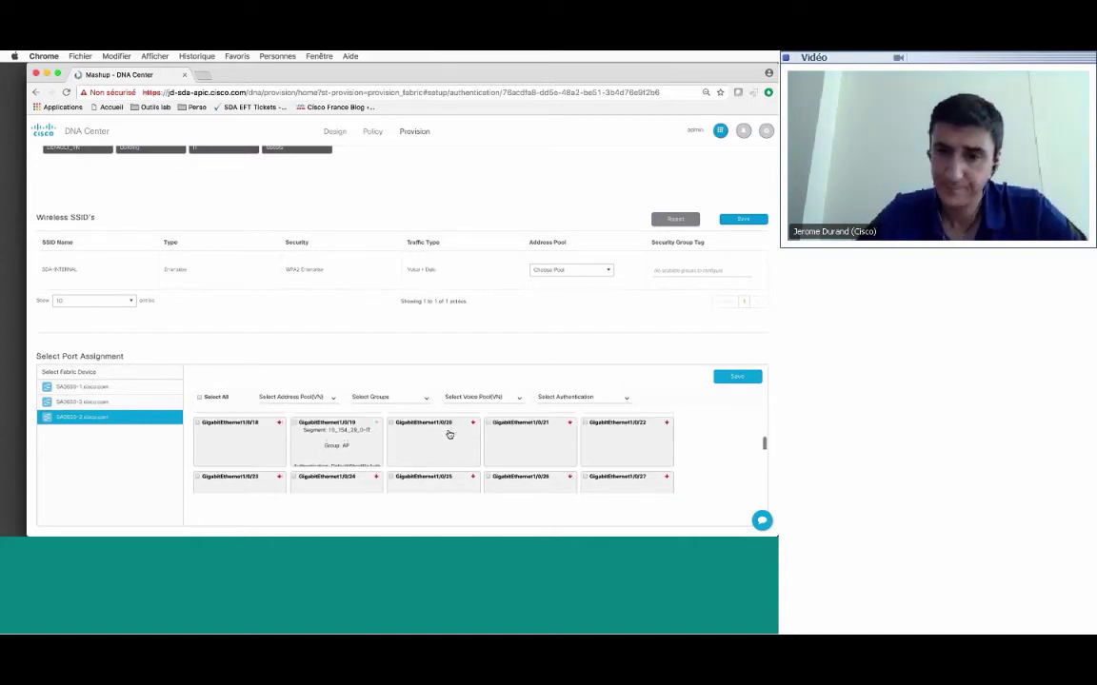
pyautogui.scroll(1, 448, 433)
pyautogui.scroll(3, 448, 433)
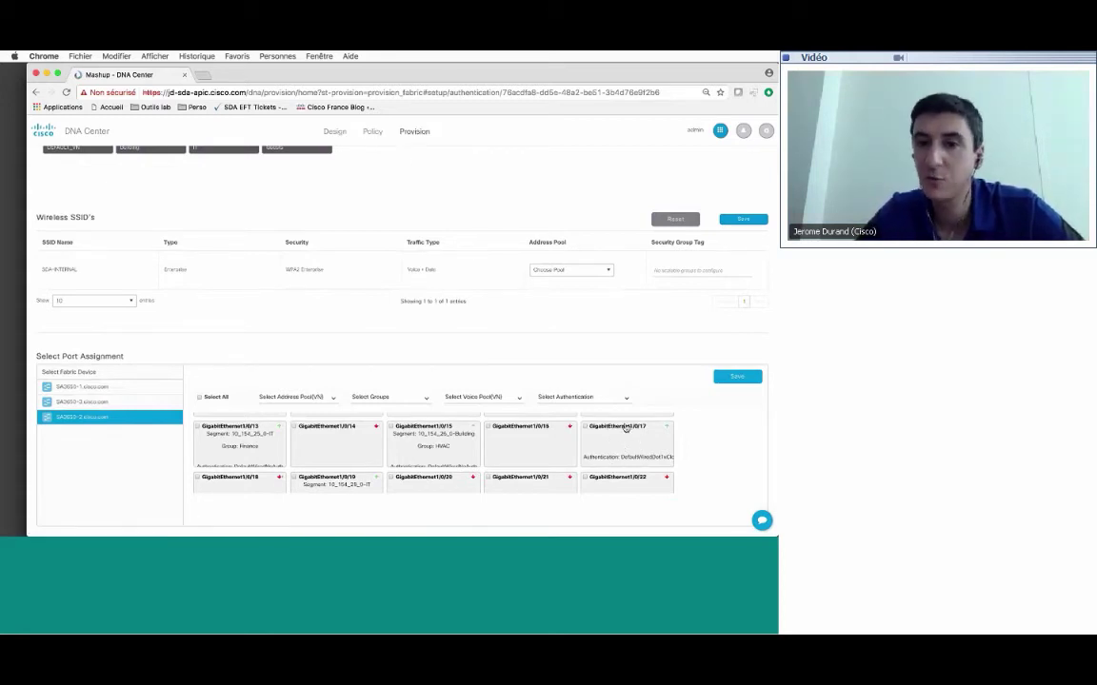
# Open the policy dashboard and switch to Royal TSX to check the continuous pings and video stream on SDA-Windows1 and SDA-Windows2.
pyautogui.click(372, 132)
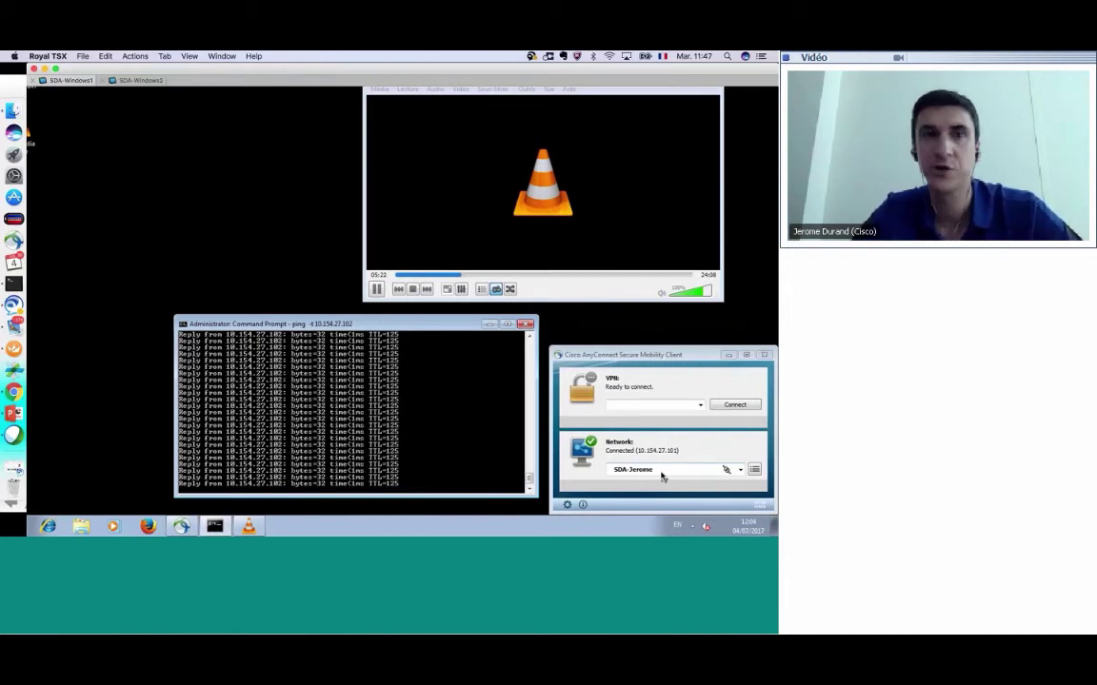
pyautogui.hotkey('ctrl', 'Tab')
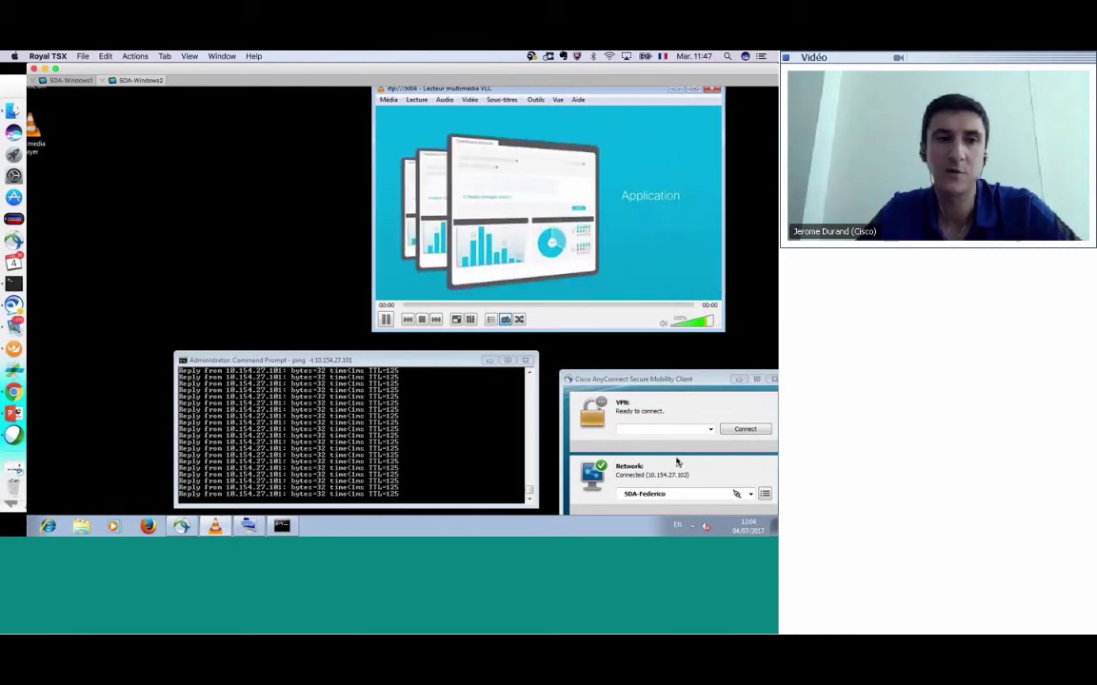
# Switch back to DNA Center in Chrome and start a new group-based access control policy named DEV-MARK-DENY.
pyautogui.click(32, 398)
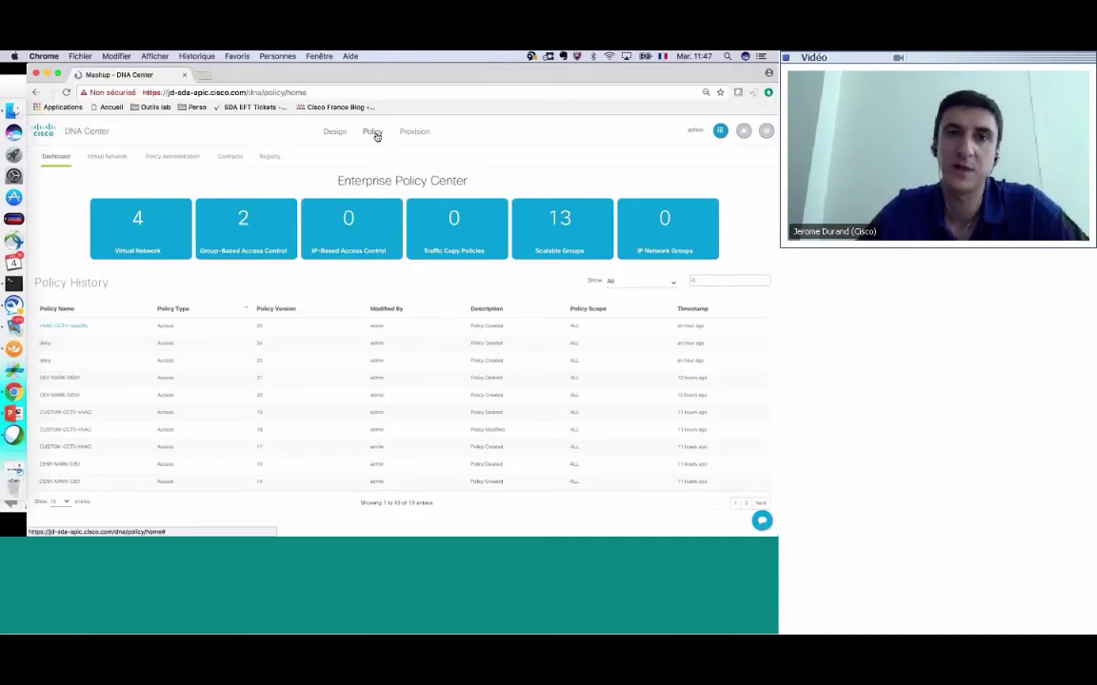
pyautogui.click(166, 156)
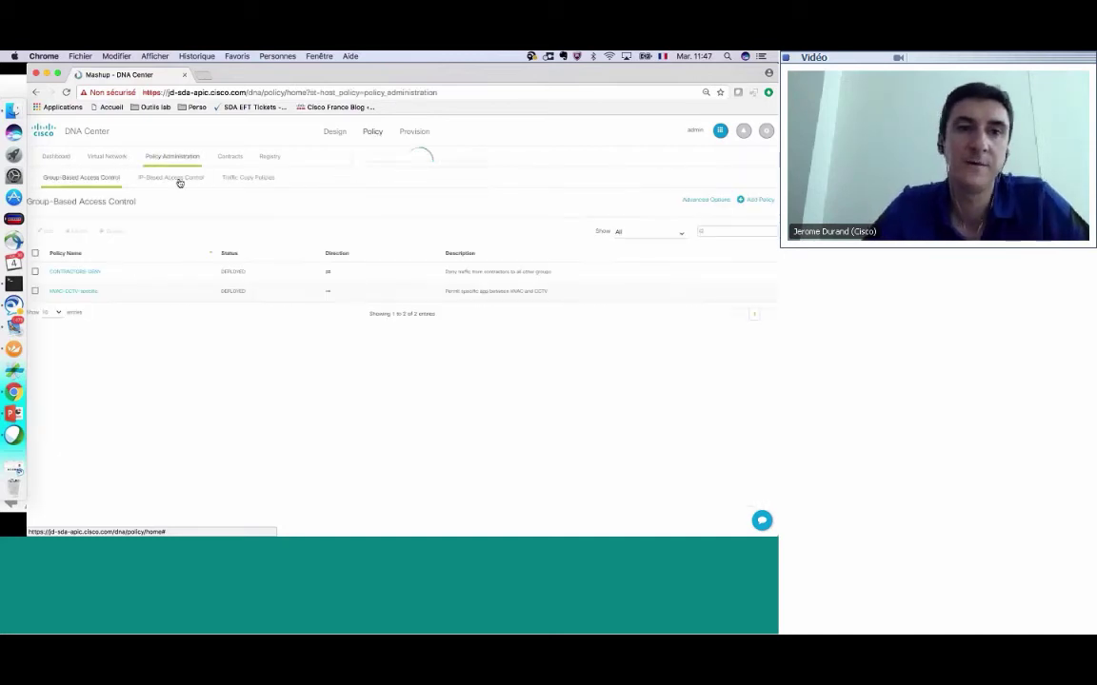
pyautogui.click(749, 204)
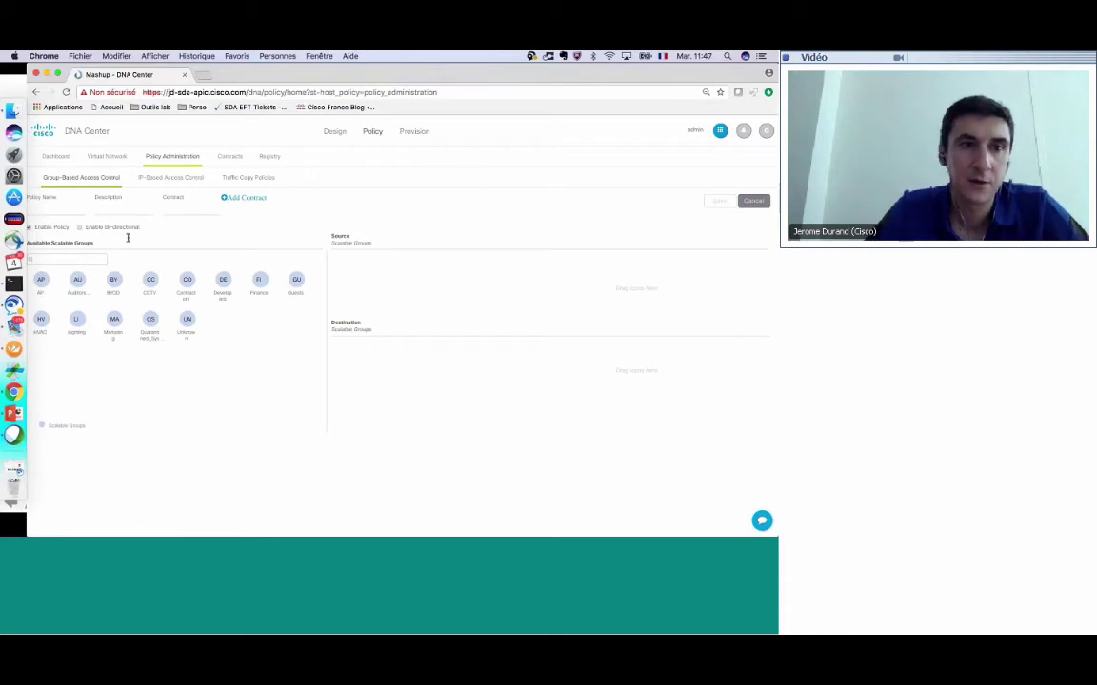
pyautogui.click(70, 212)
pyautogui.write('G')
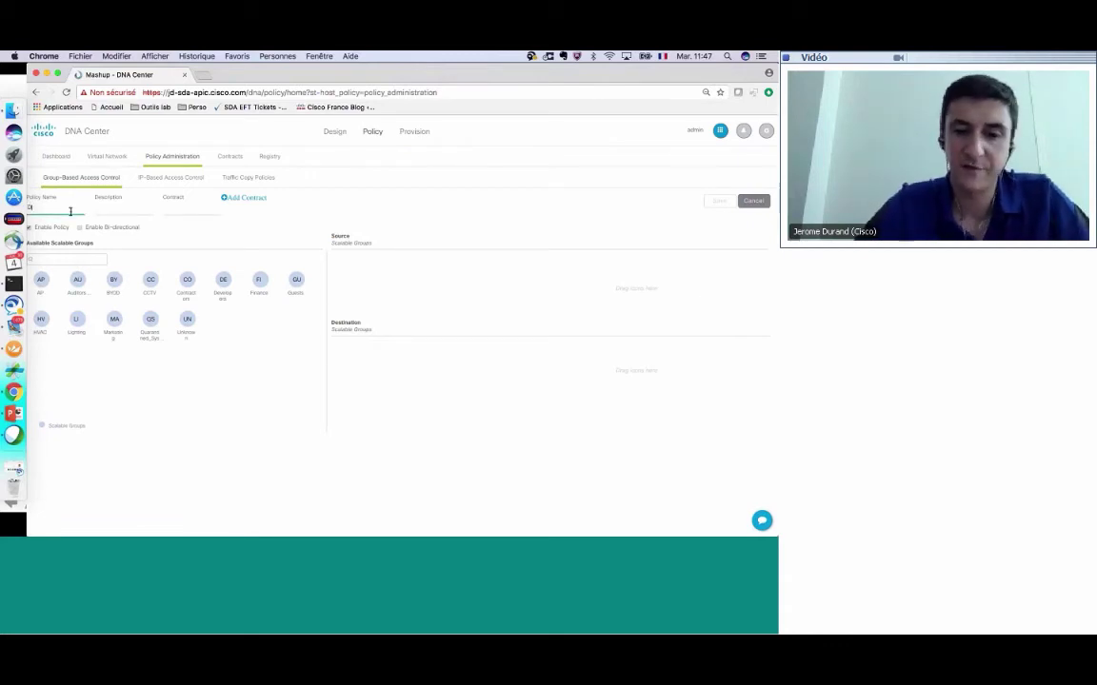
pyautogui.write('EV-MARKET')
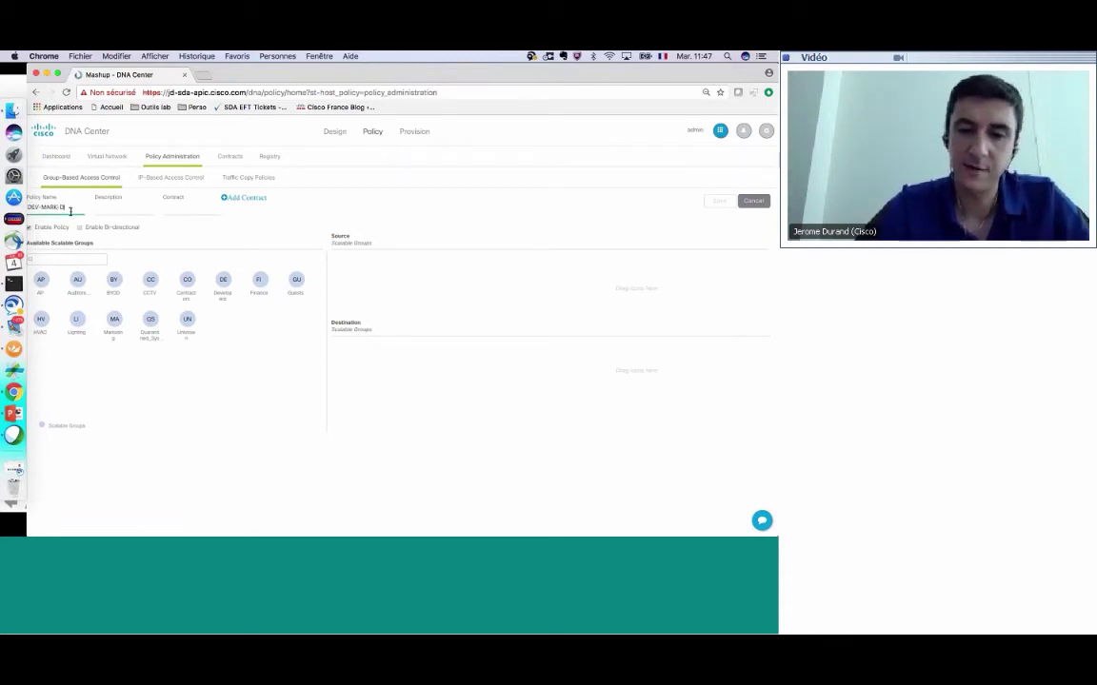
pyautogui.write('IN')
pyautogui.press('Tab')
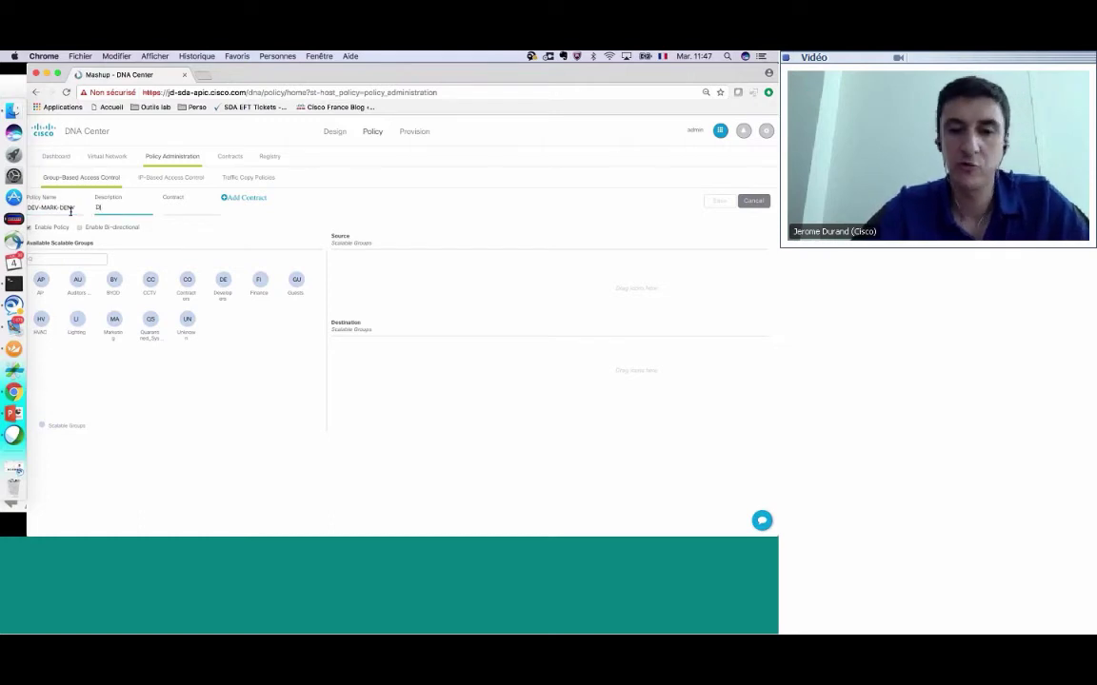
# Give the new policy the description "Deny all between dev and marketing".
pyautogui.write('Deny from')
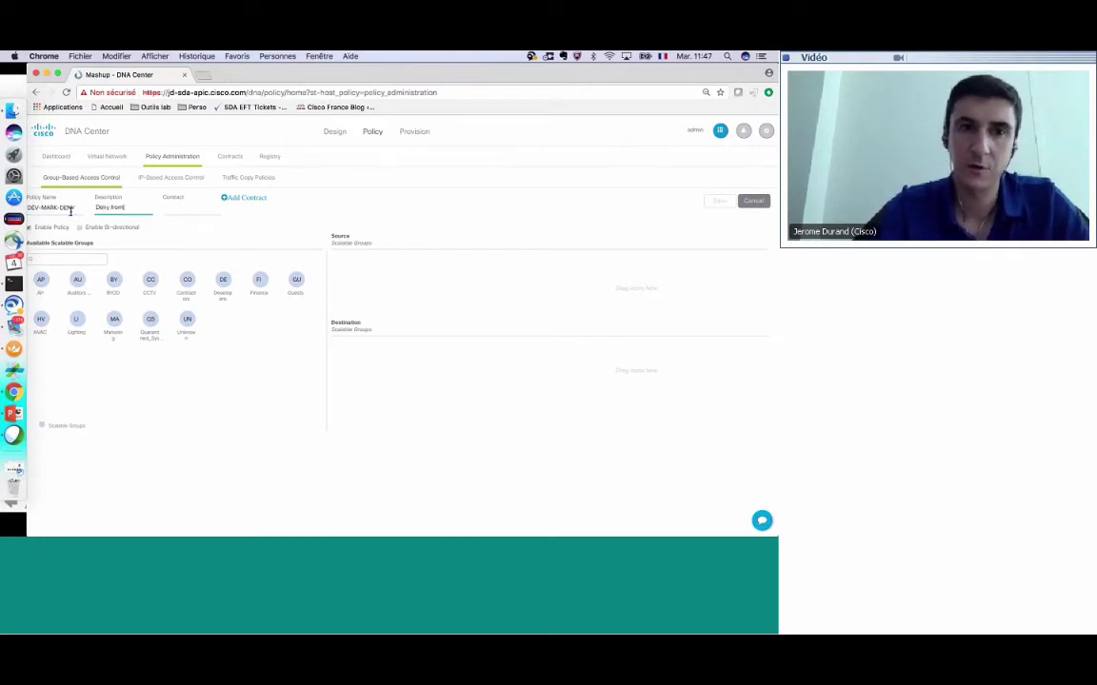
pyautogui.press('BackSpace')
pyautogui.press('BackSpace')
pyautogui.press('BackSpace')
pyautogui.press('BackSpace')
pyautogui.press('BackSpace')
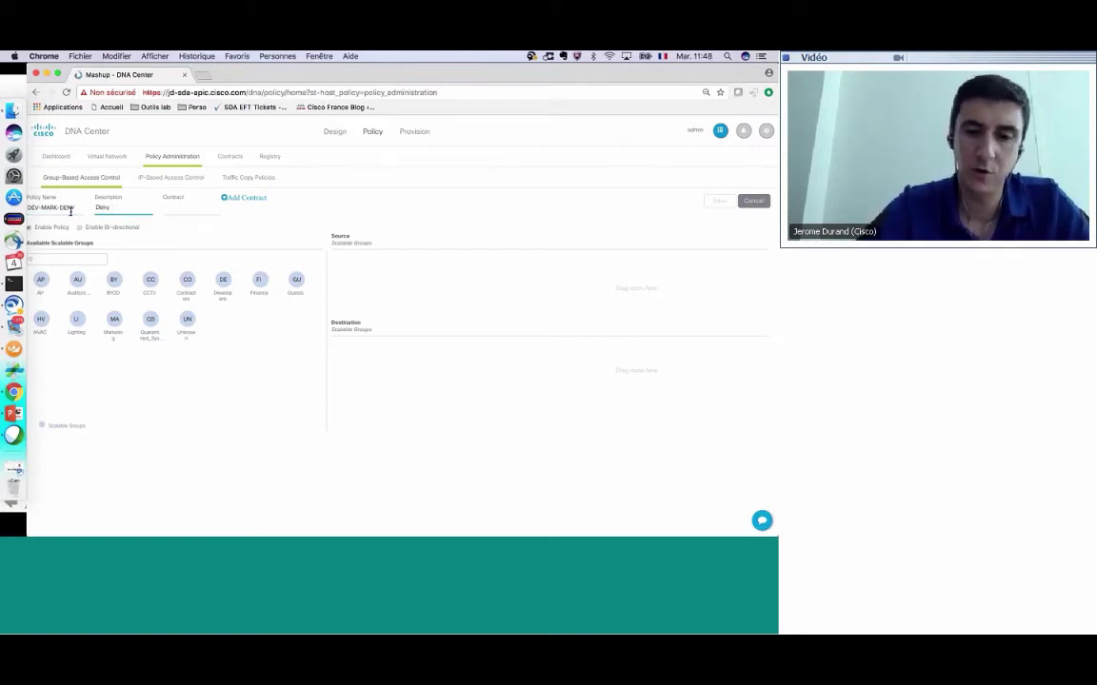
pyautogui.write('all between dev')
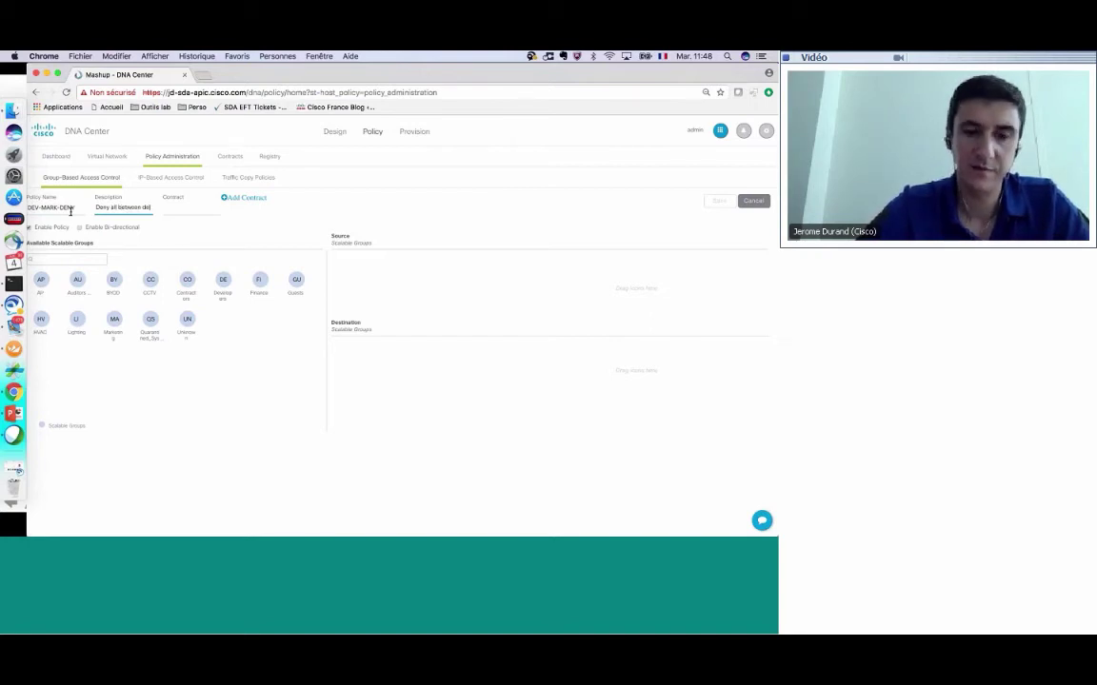
pyautogui.write(' and marke')
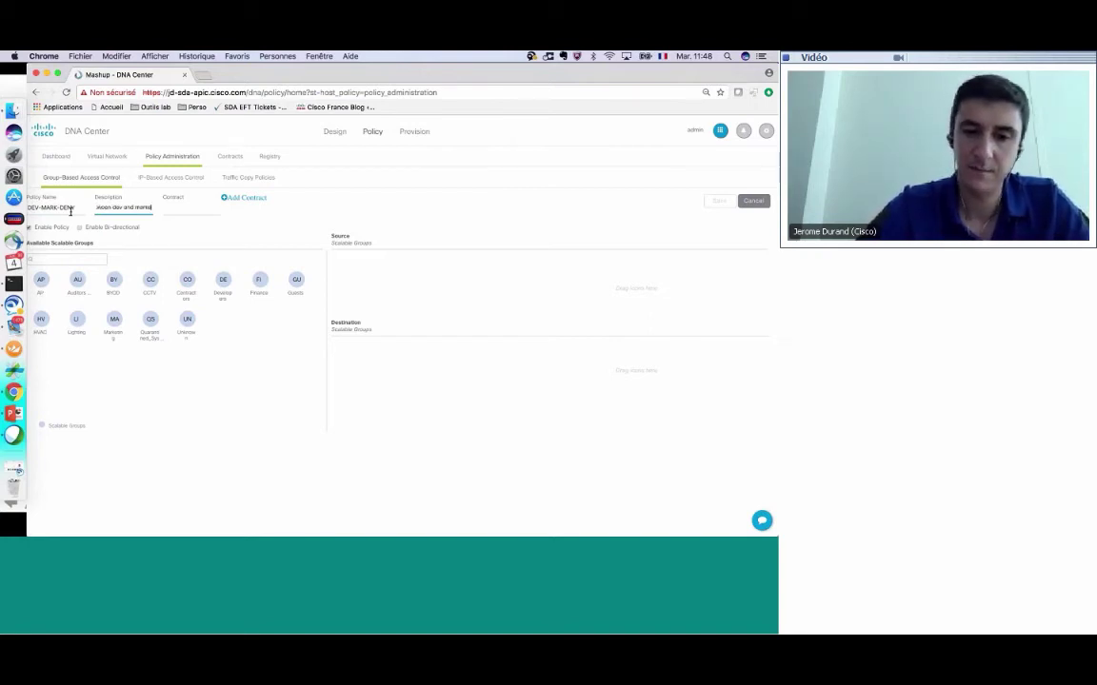
pyautogui.write('ting')
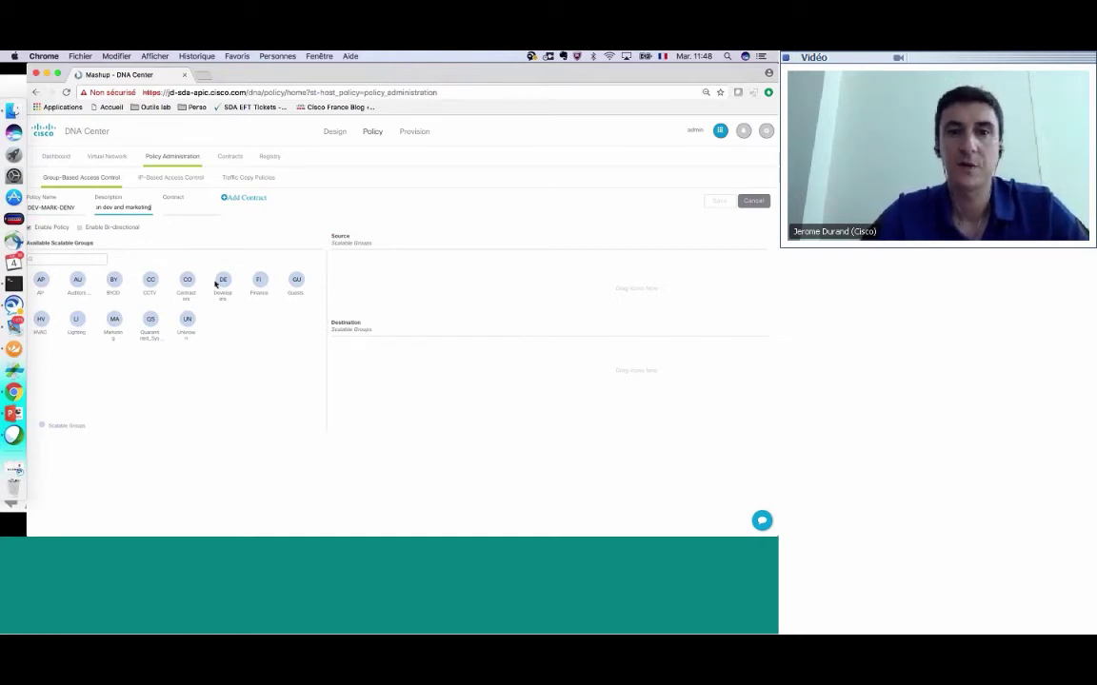
# Set Developers as the policy's source group and Marketing as its destination group, and make the policy bi-directional.
pyautogui.moveTo(216, 284); pyautogui.dragTo(354, 280)
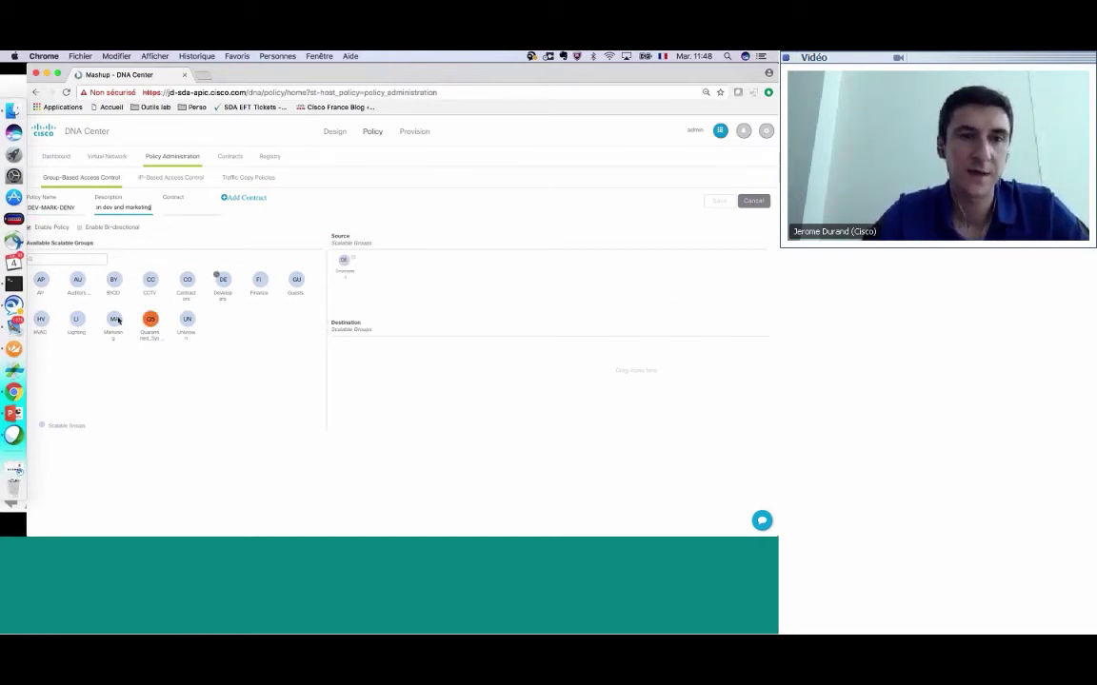
pyautogui.moveTo(117, 320); pyautogui.dragTo(355, 354)
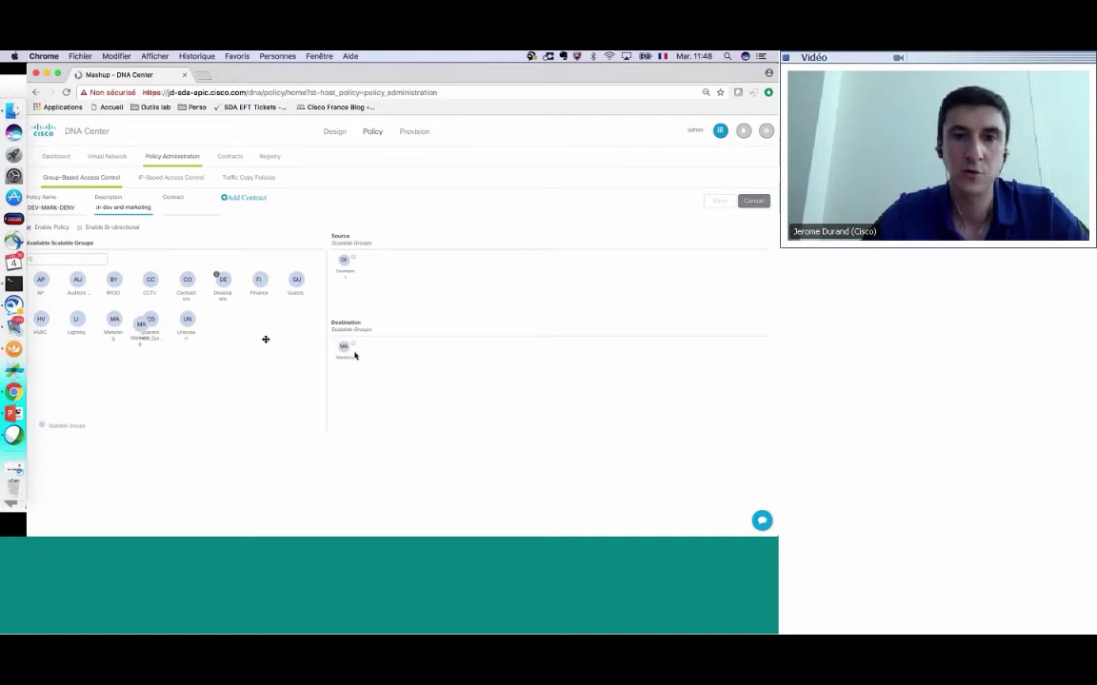
pyautogui.click(78, 227)
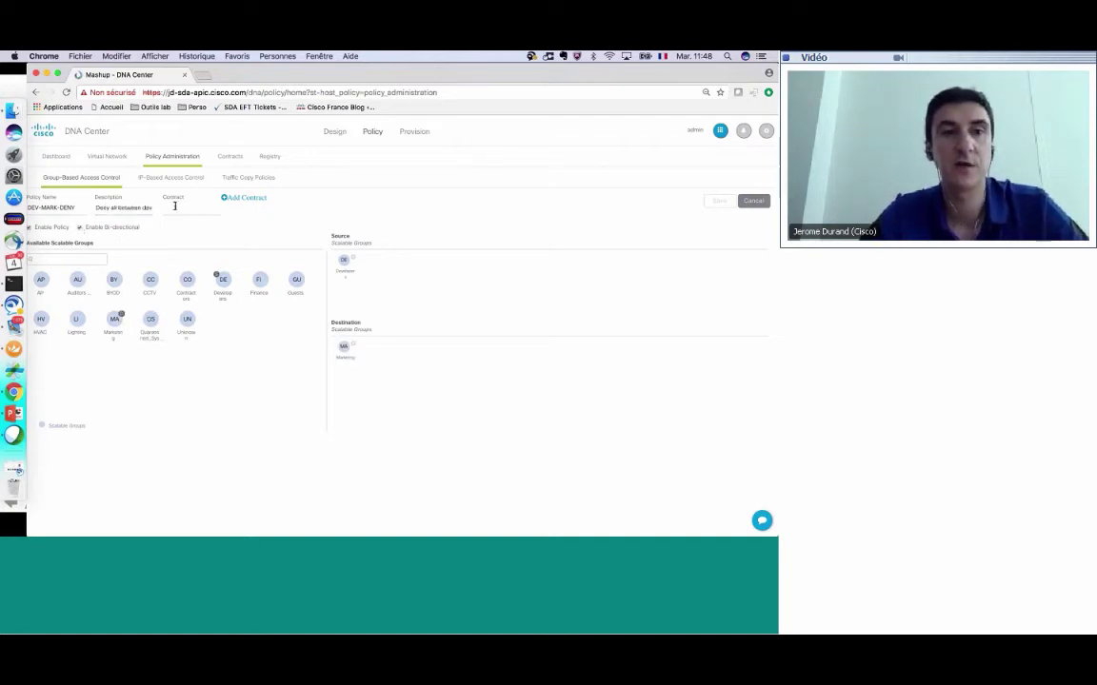
# Assign the deny access contract to the DEV-MARK-DENY policy and save the policy.
pyautogui.click(230, 199)
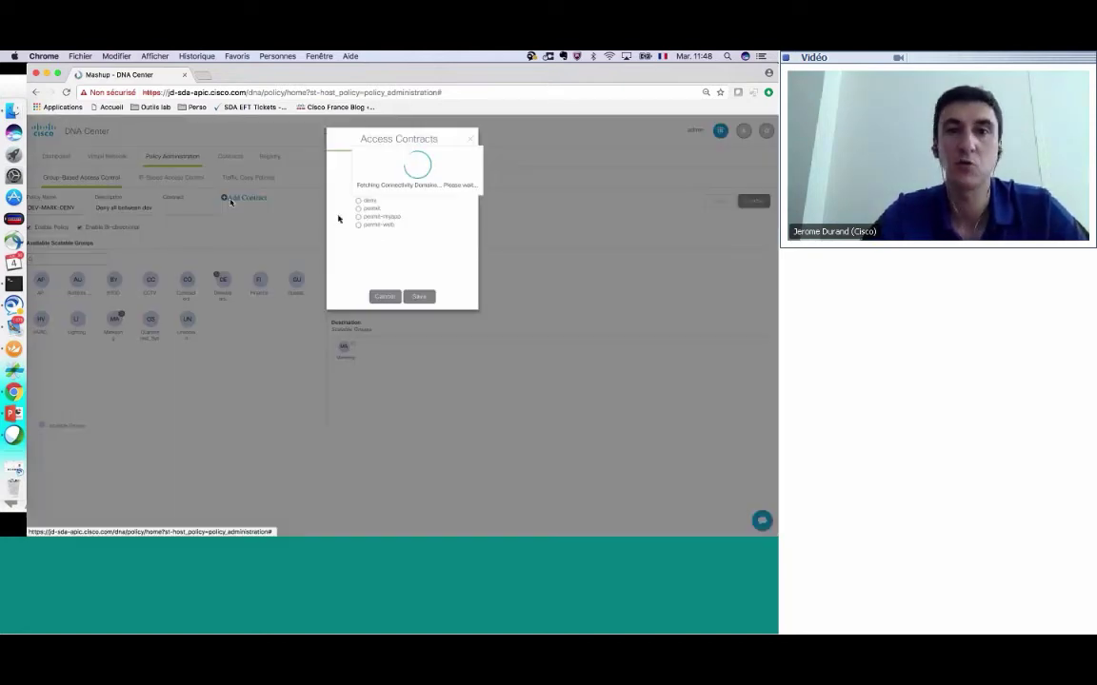
pyautogui.click(359, 201)
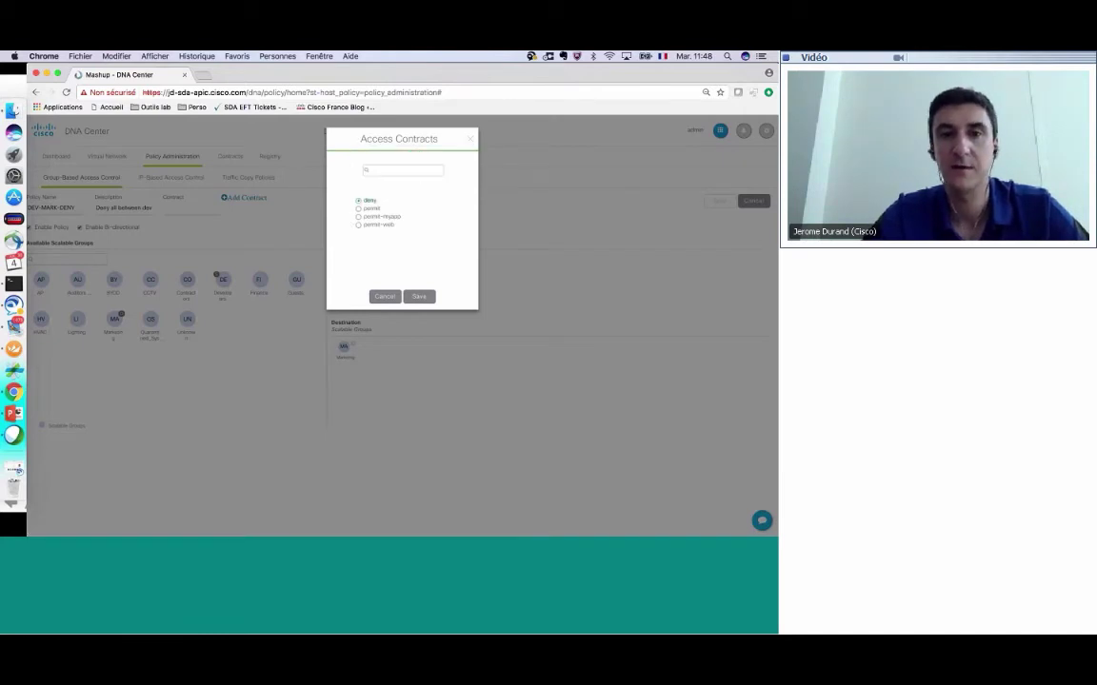
pyautogui.click(418, 296)
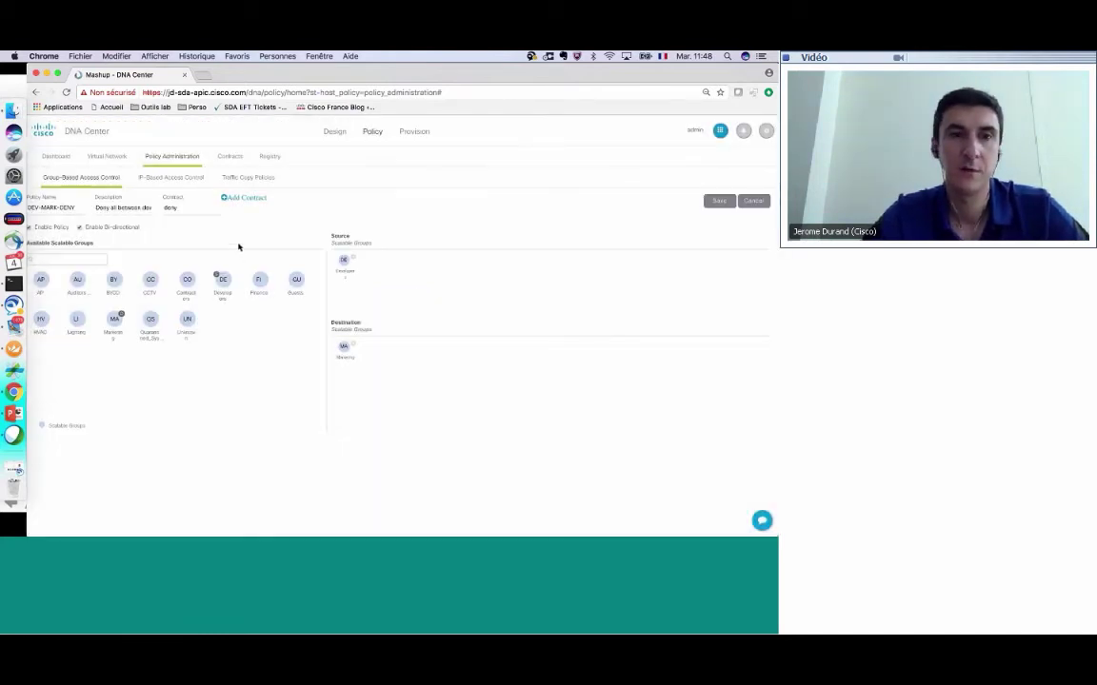
pyautogui.click(723, 203)
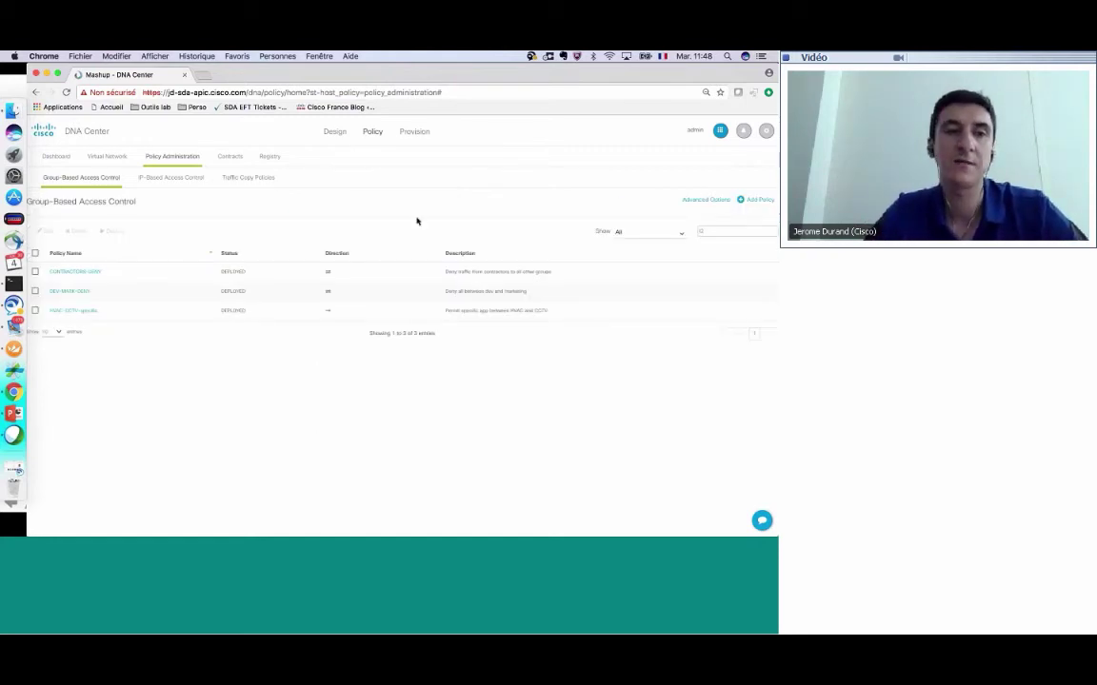
# Switch to Royal TSX to check the continuous ping and video stream on SDA-Windows2.
pyautogui.click(13, 349)
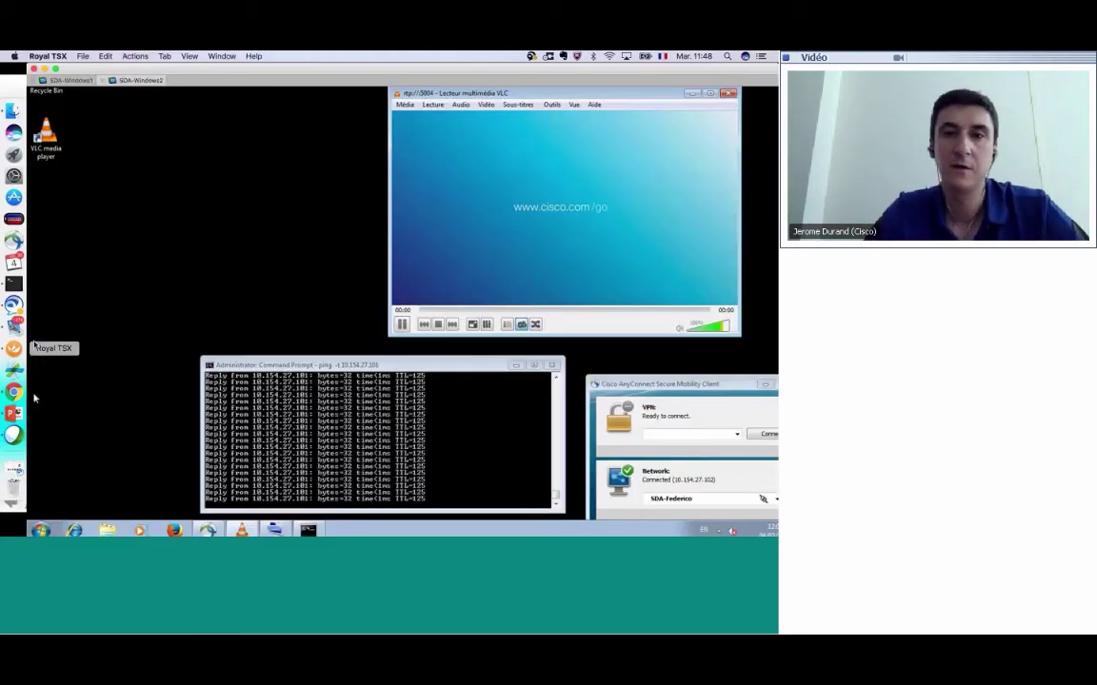